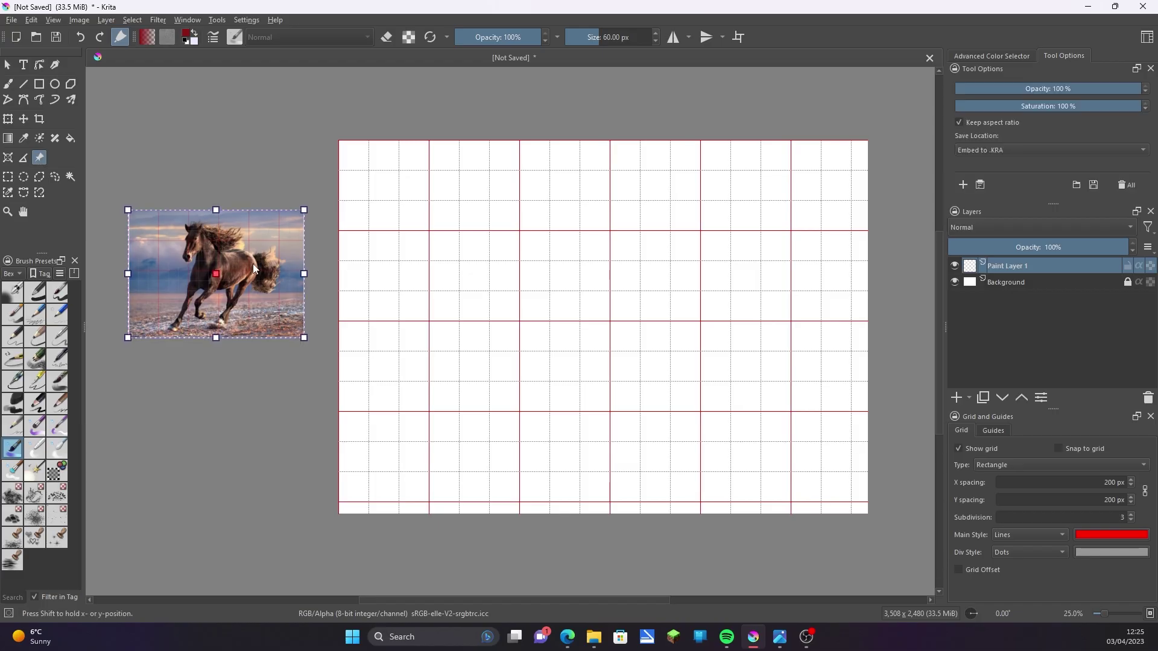
# - Drag the horse reference image upward on the canvas
pyautogui.moveTo(253, 263); pyautogui.dragTo(258, 221)
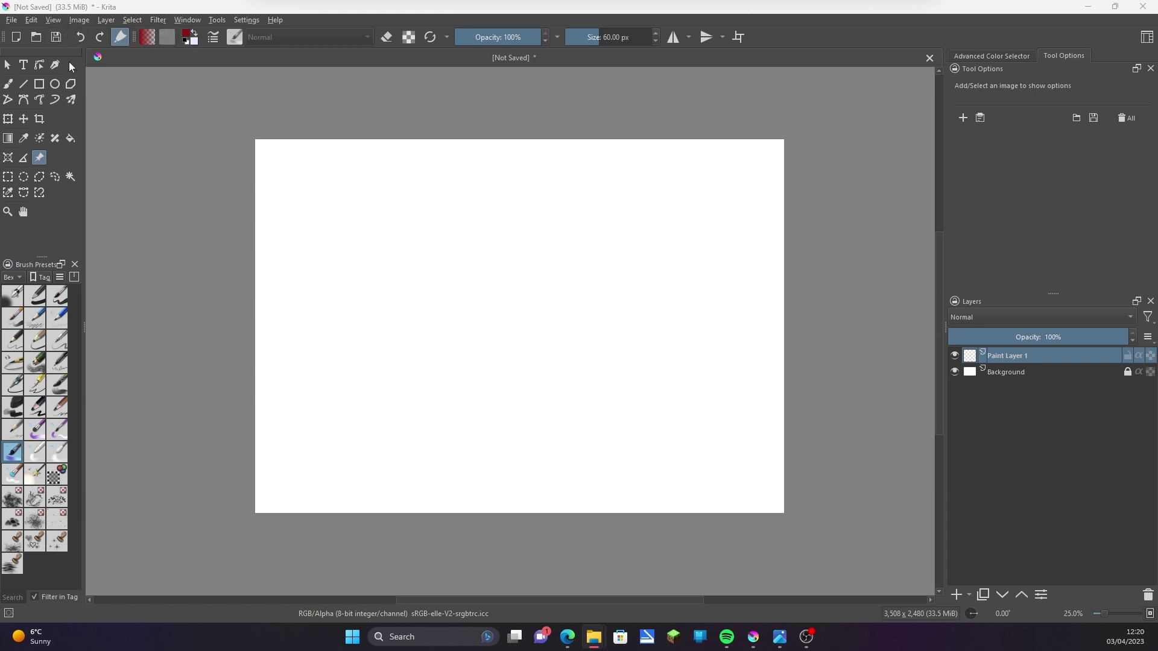
# - Turn on Show Grid from the View menu over the white canvas
pyautogui.click(54, 20)
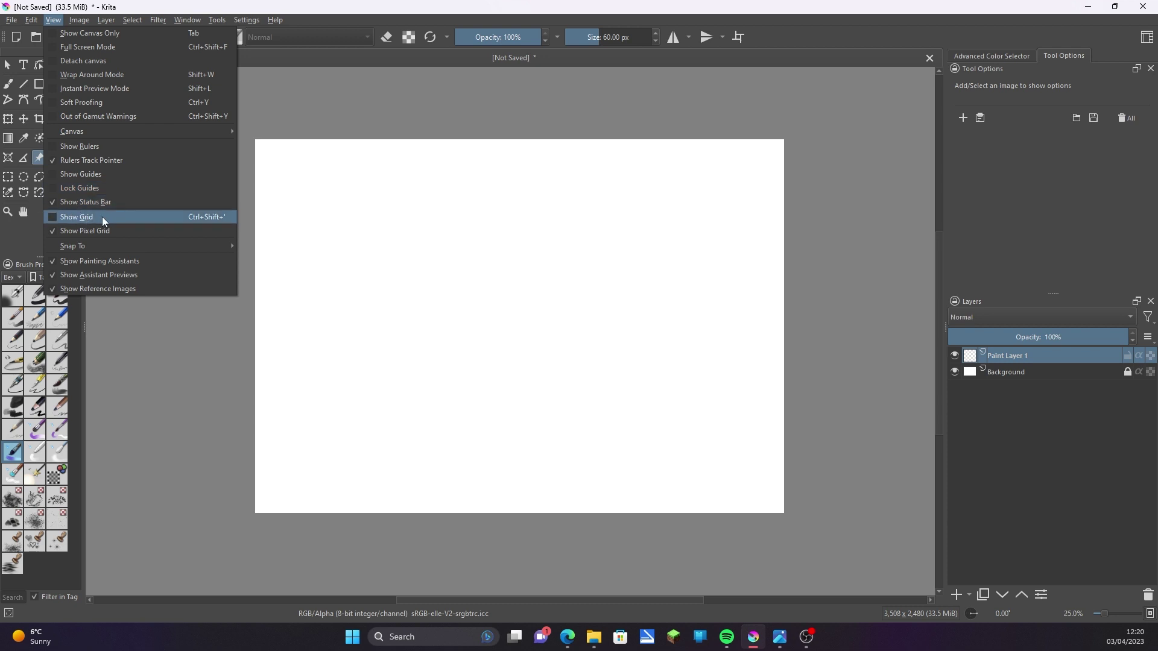
pyautogui.click(86, 218)
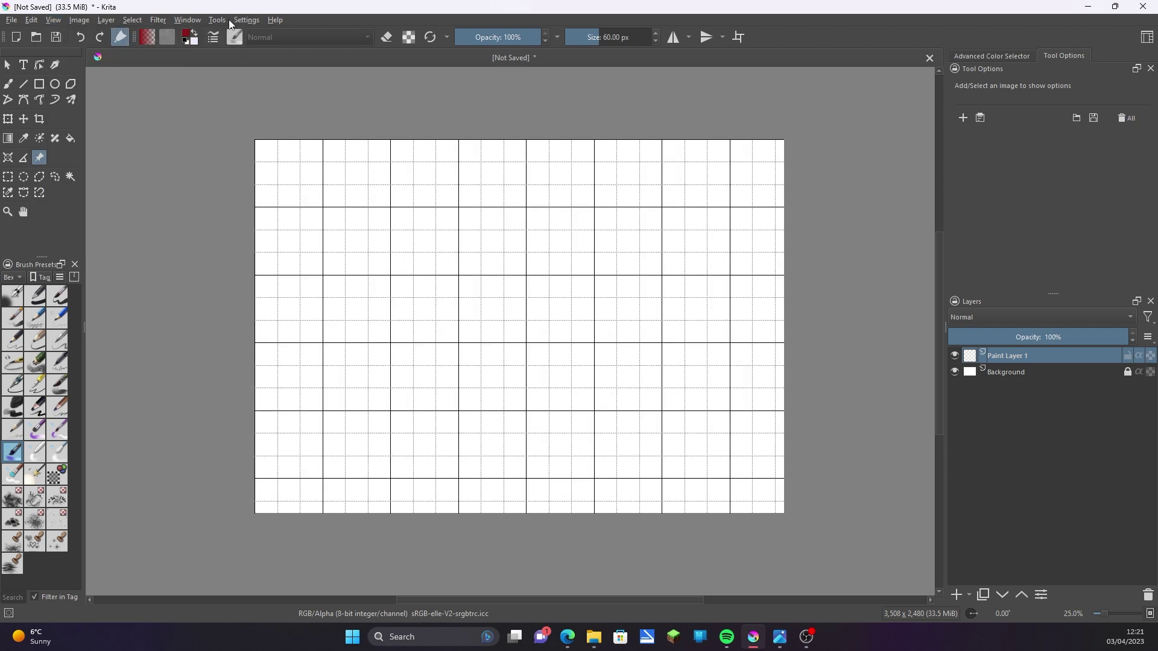
# - Bring up the Grid and Guides docker and set the X spacing to 200 px
pyautogui.click(252, 22)
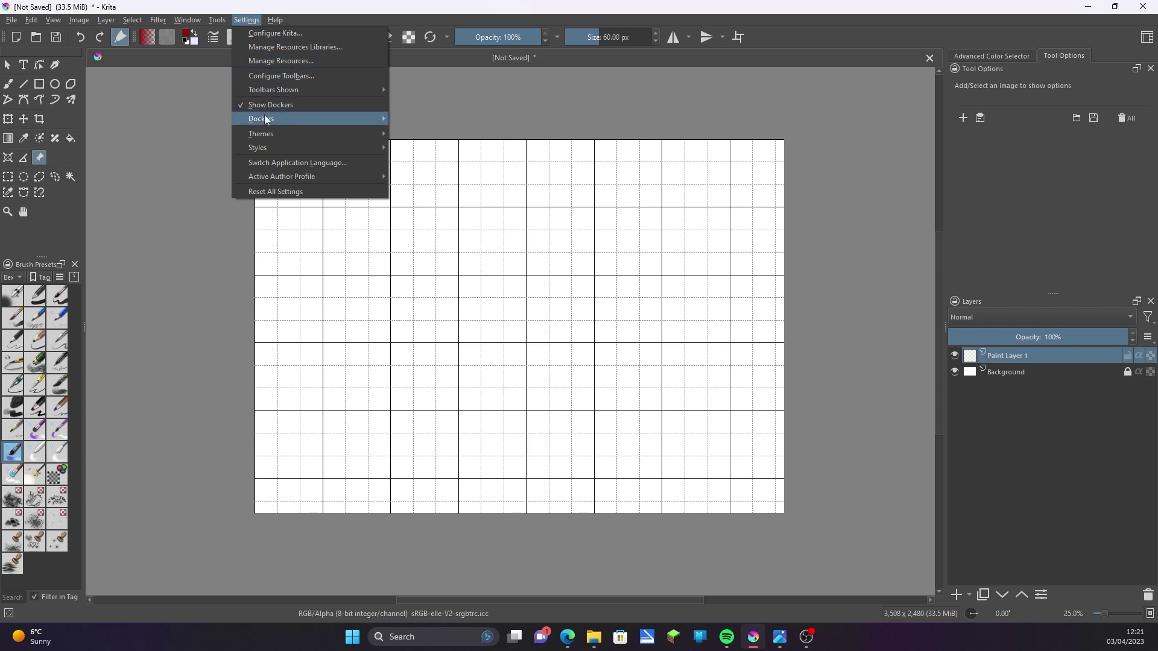
pyautogui.moveTo(261, 119)
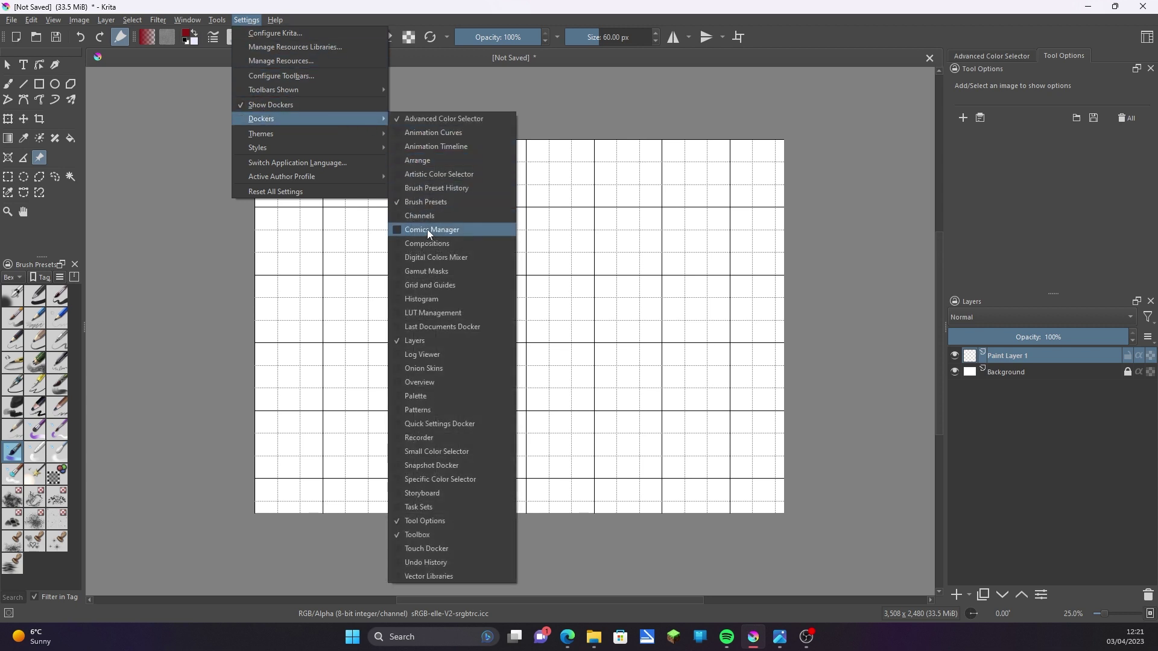
pyautogui.click(435, 286)
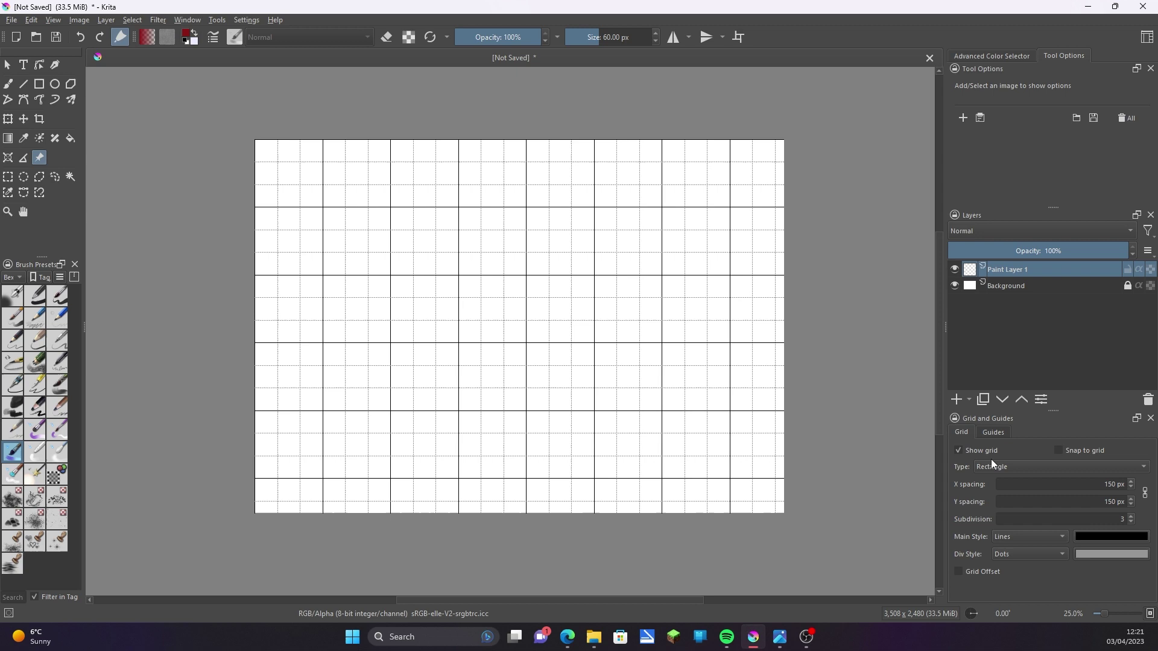
pyautogui.doubleClick(1130, 485)
pyautogui.write('2')
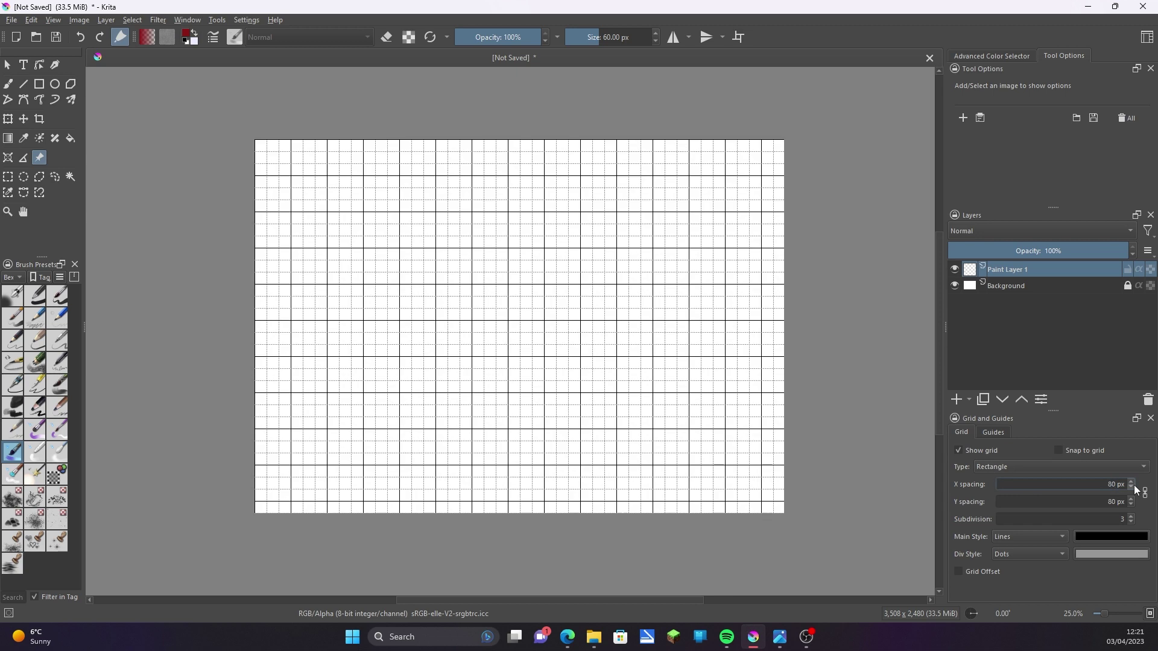
pyautogui.write('00')
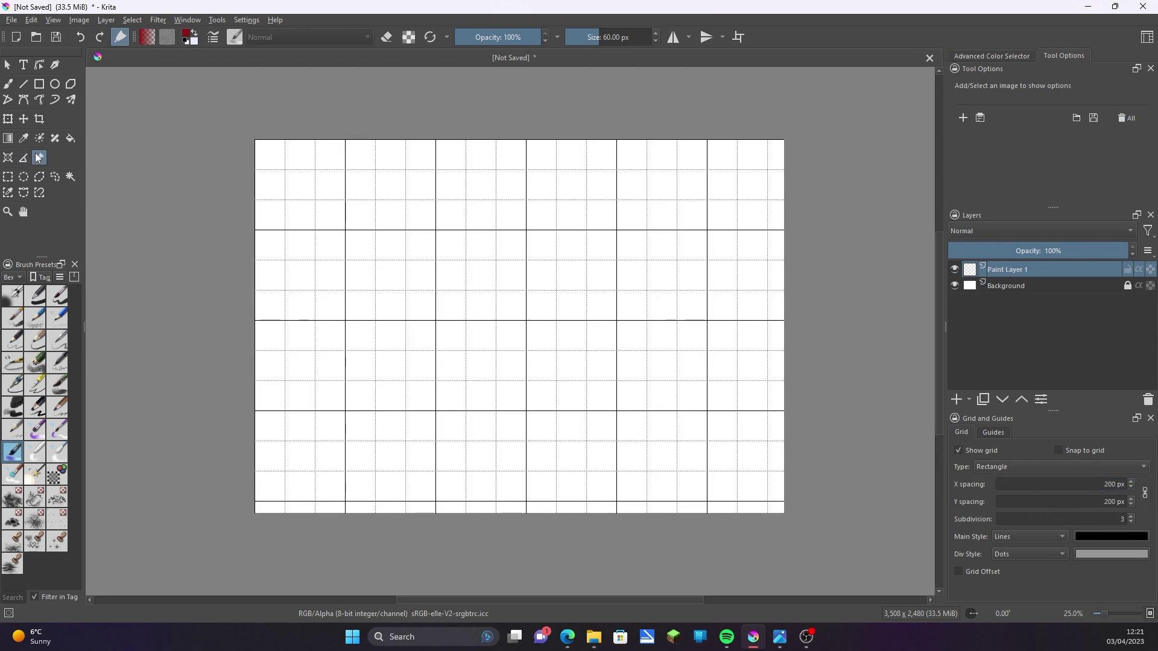
# - Add the galloping horse photo from Documents > Photo references as a reference image
pyautogui.click(964, 117)
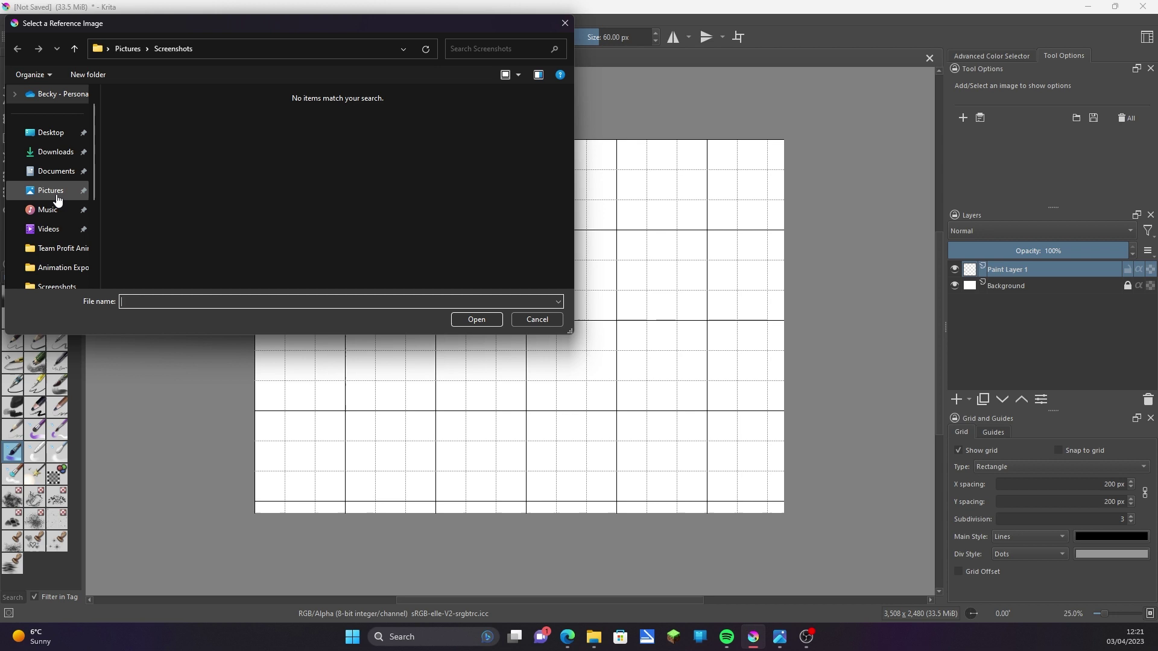
pyautogui.click(54, 171)
pyautogui.scroll(-5, 192, 189)
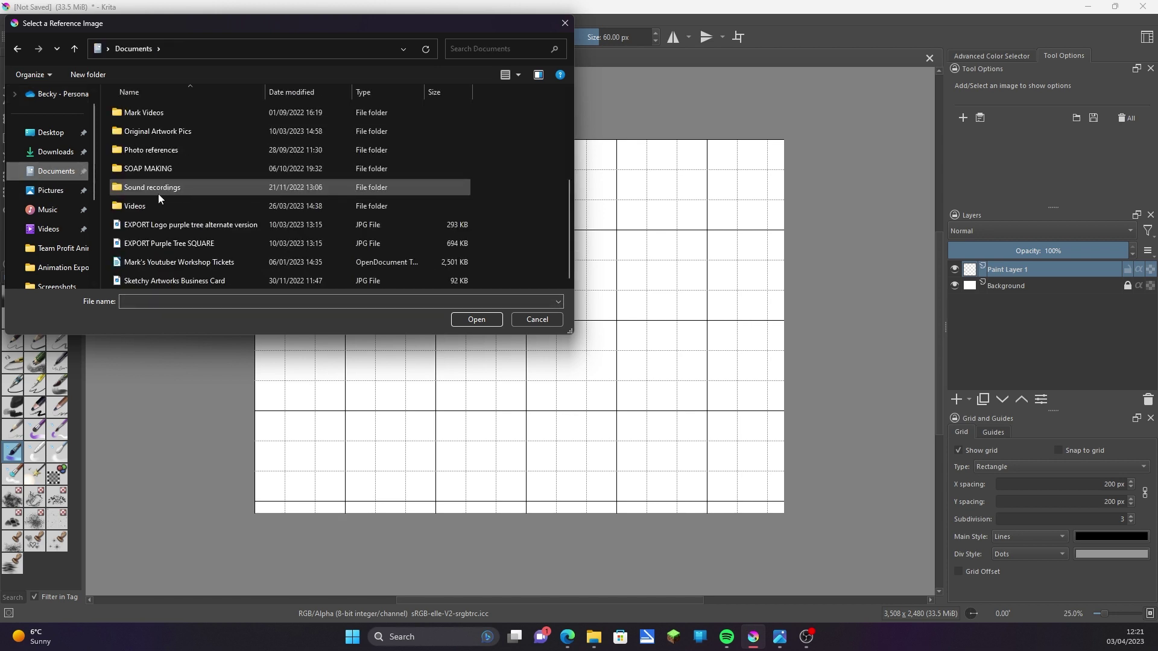
pyautogui.doubleClick(160, 154)
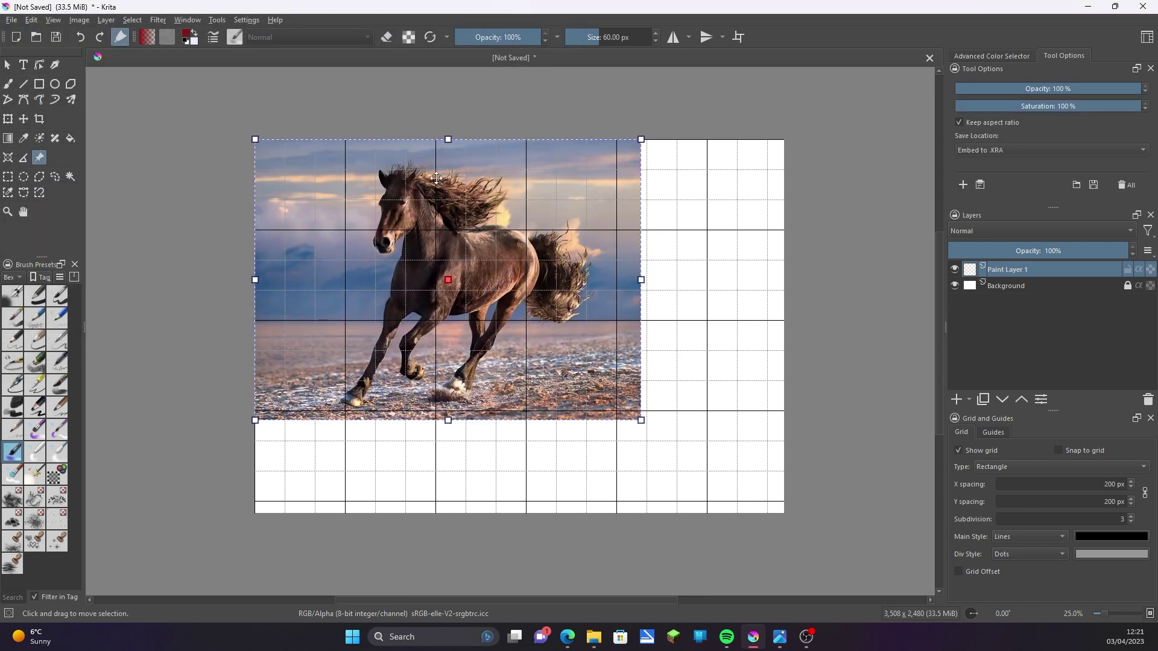
# - Move and scale the horse reference image until it reaches every edge of the gridded canvas
pyautogui.moveTo(434, 237); pyautogui.dragTo(205, 222)
pyautogui.moveTo(410, 407); pyautogui.dragTo(188, 256)
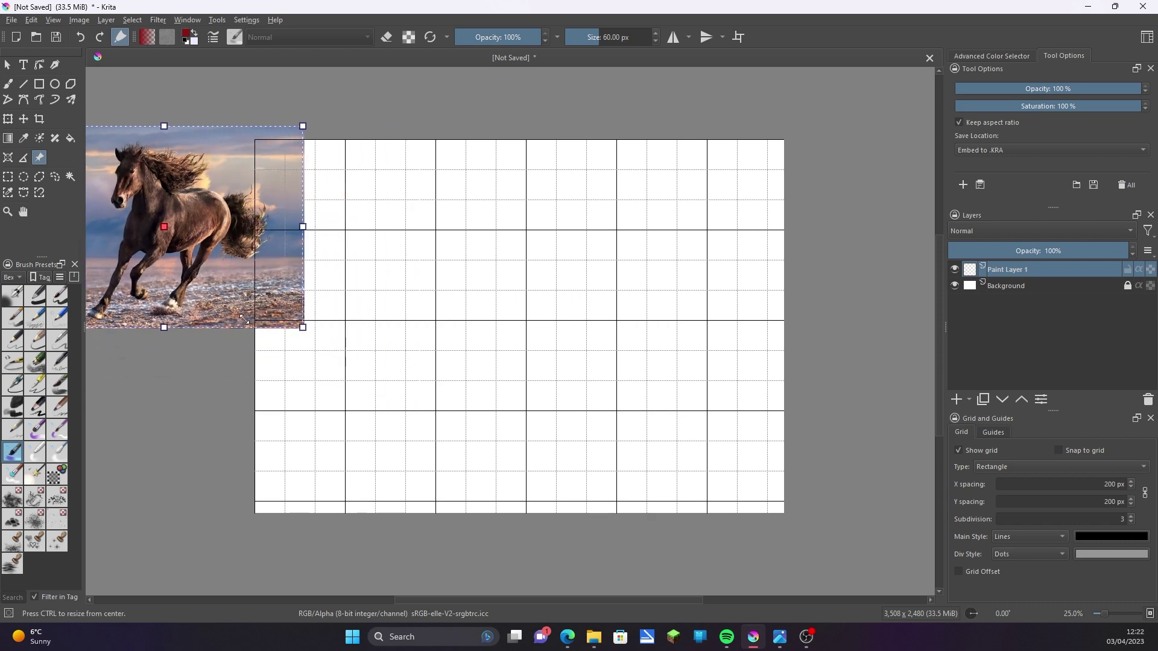
pyautogui.moveTo(179, 205); pyautogui.dragTo(419, 235)
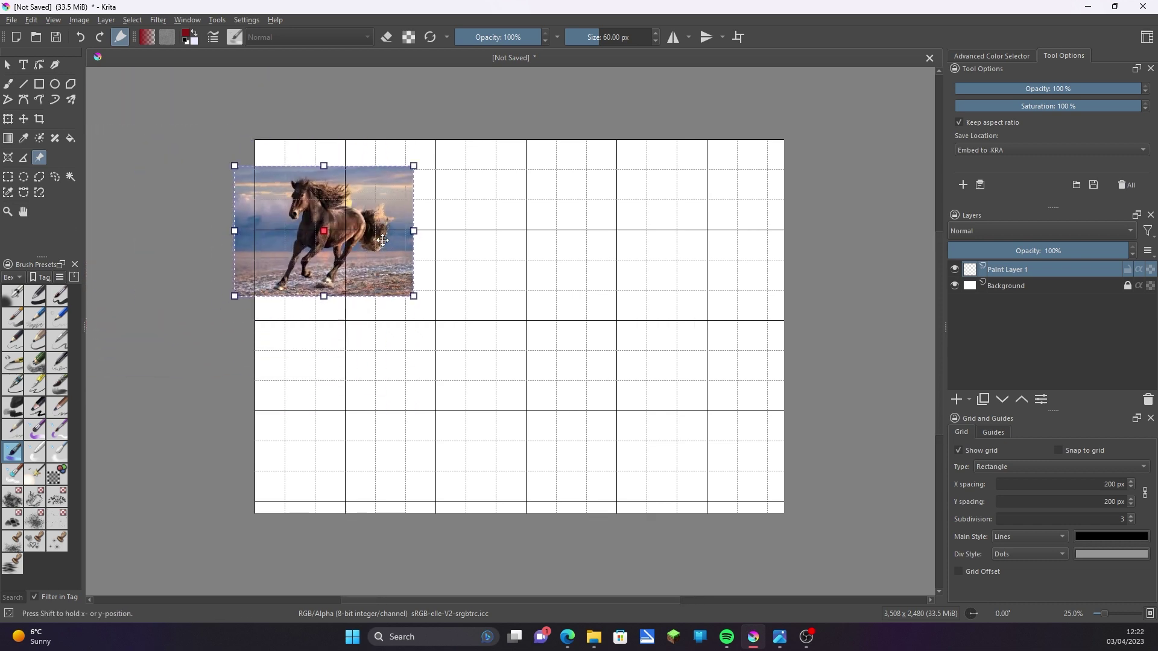
pyautogui.moveTo(454, 286); pyautogui.dragTo(891, 525)
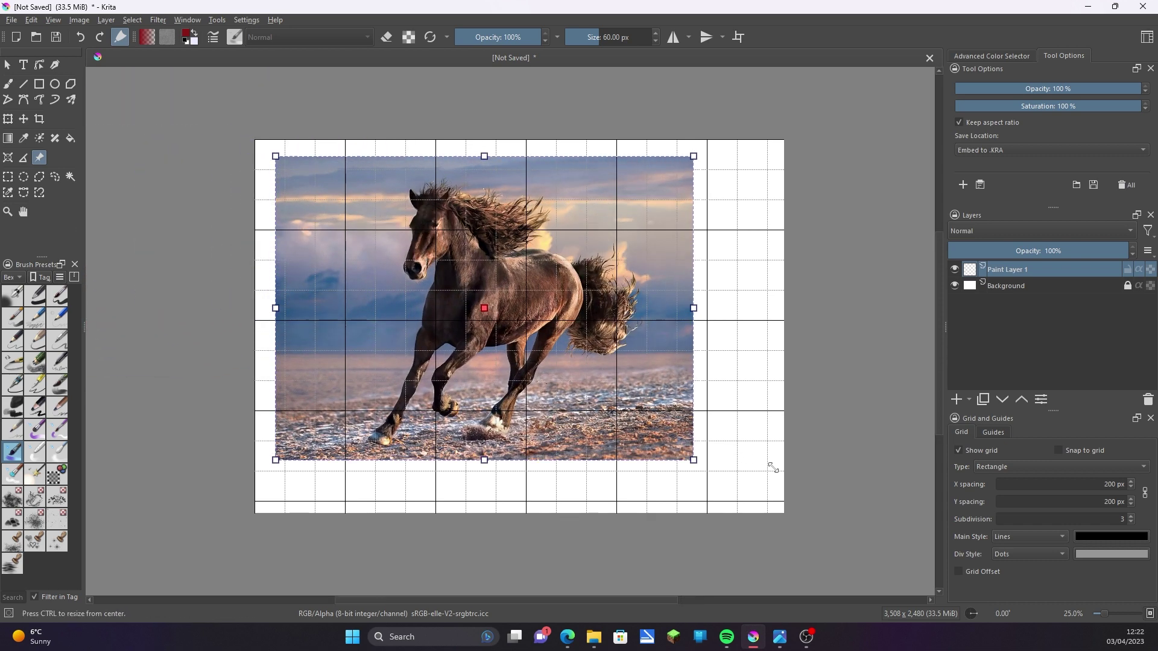
pyautogui.moveTo(748, 483); pyautogui.dragTo(733, 467)
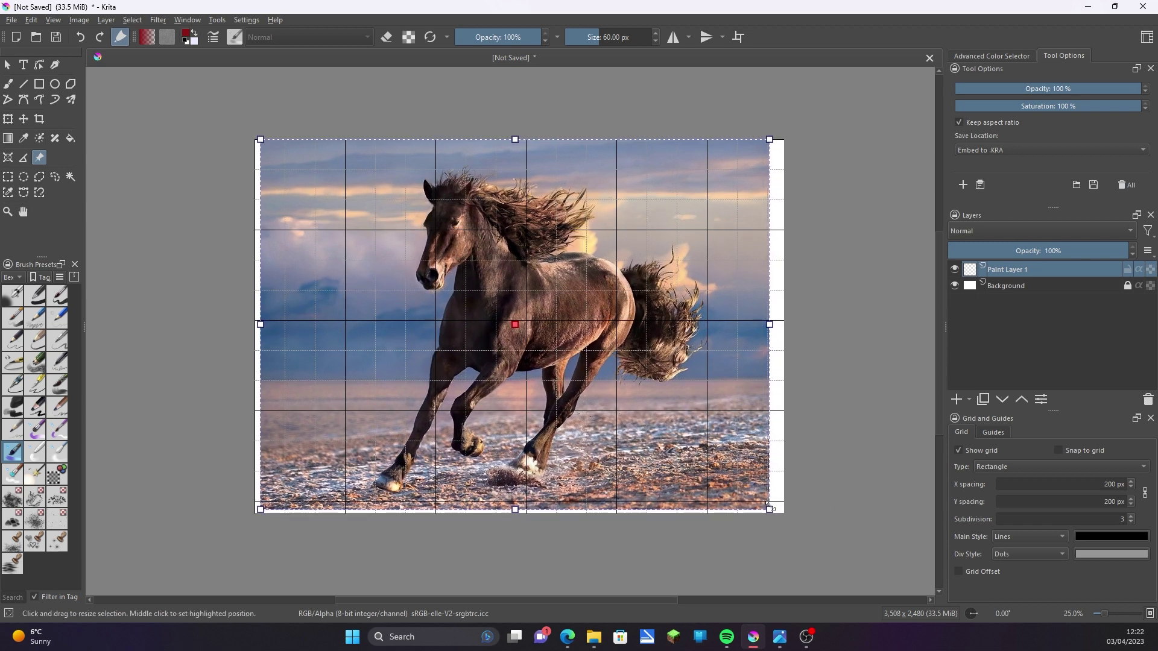
pyautogui.moveTo(775, 513)
pyautogui.mouseDown()
pyautogui.moveTo(783, 522)
pyautogui.moveTo(768, 492)
pyautogui.mouseUp()
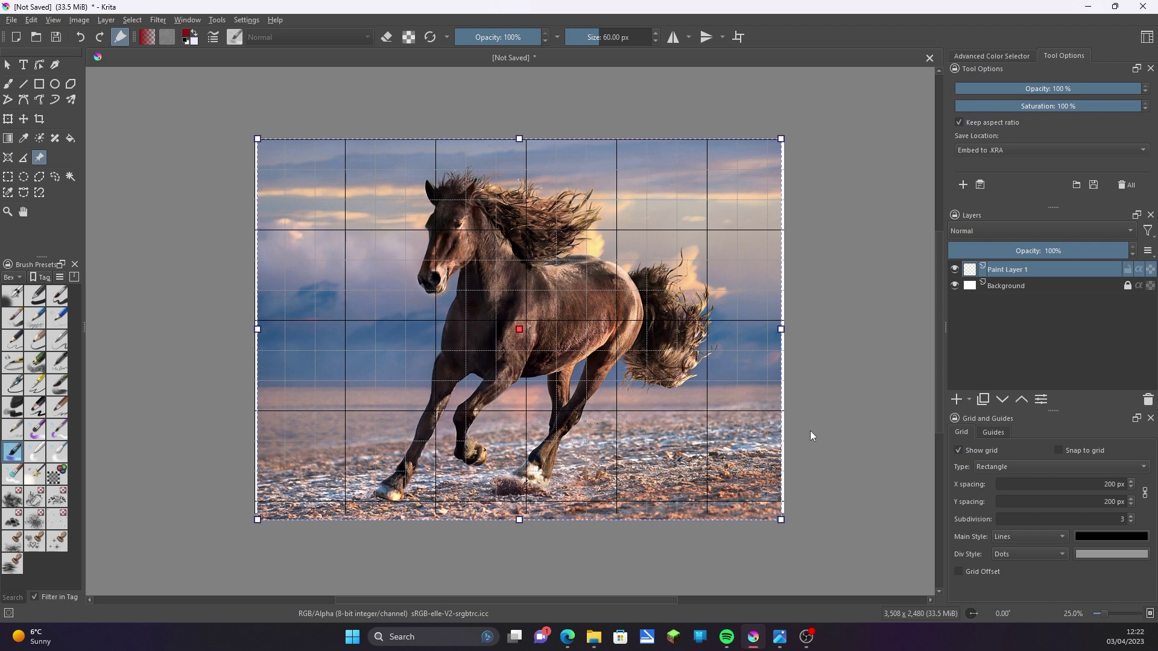
# - Try grey, then black, as the main grid line colour
pyautogui.click(1108, 535)
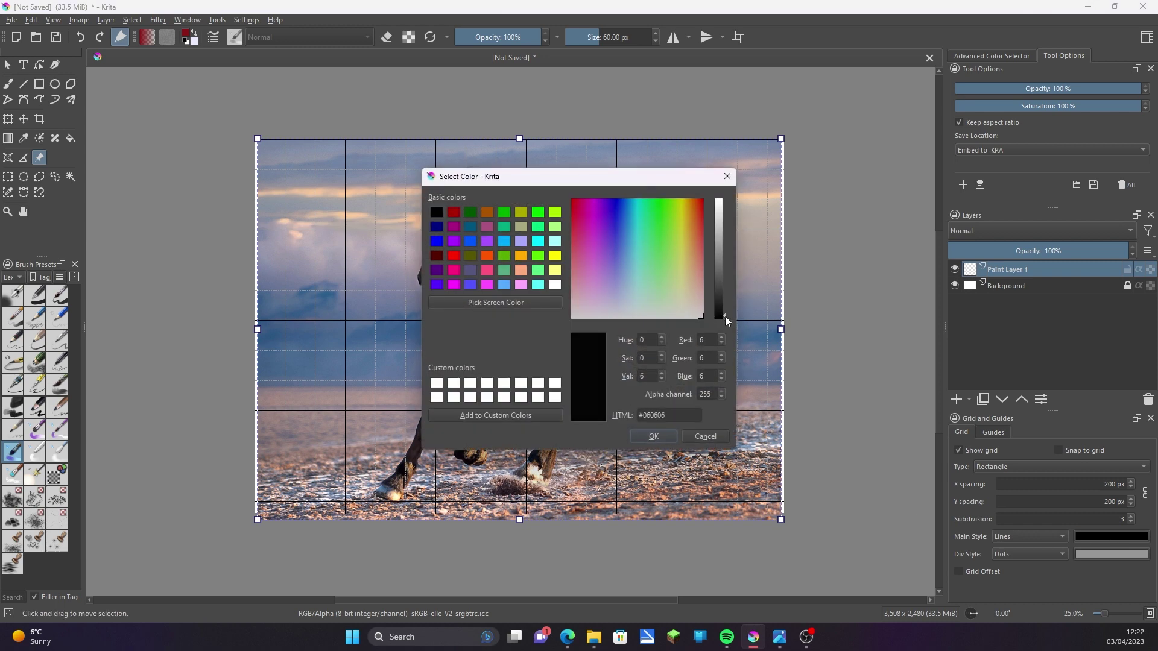
pyautogui.moveTo(725, 315); pyautogui.dragTo(726, 256)
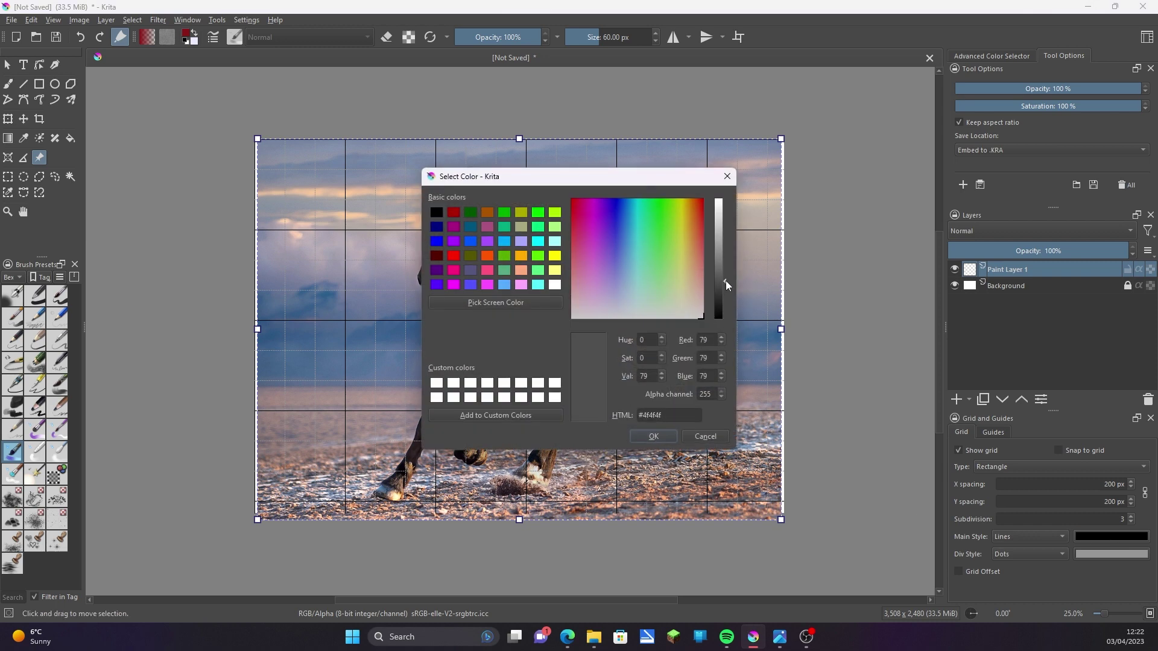
pyautogui.click(666, 441)
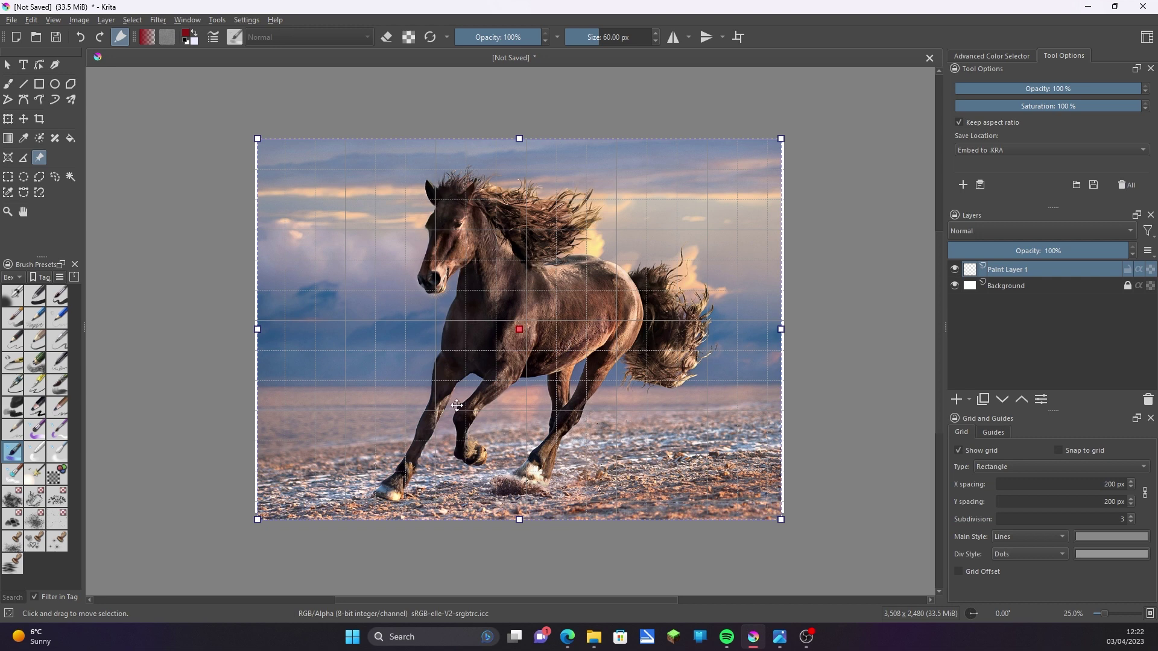
pyautogui.click(1111, 538)
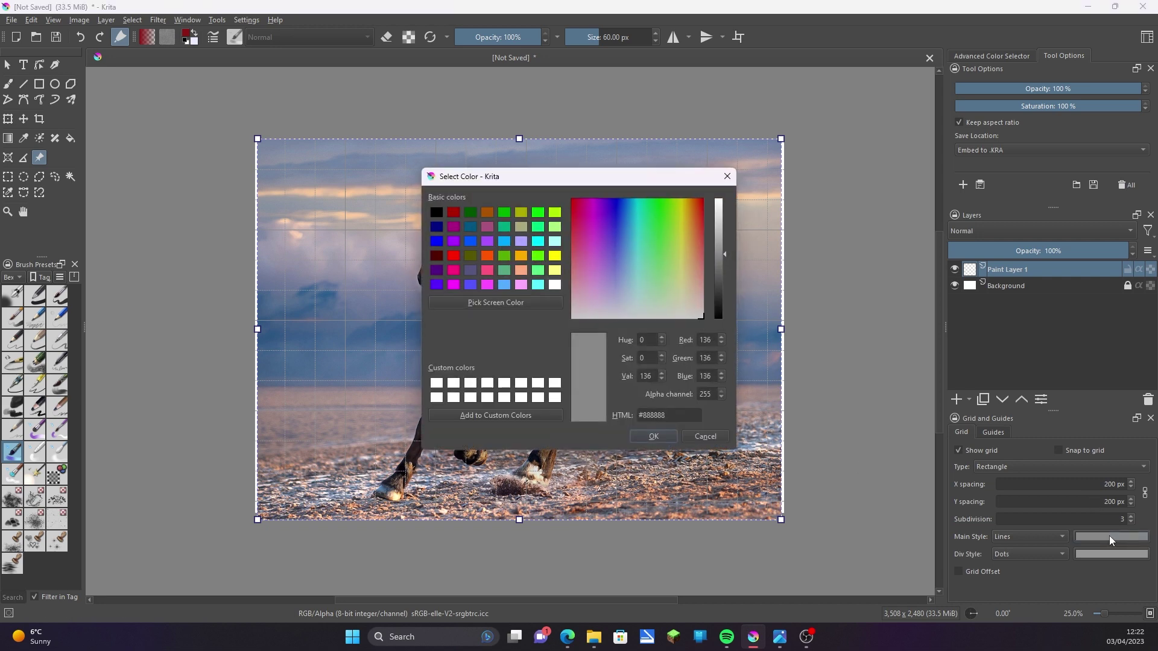
pyautogui.moveTo(723, 281); pyautogui.dragTo(715, 325)
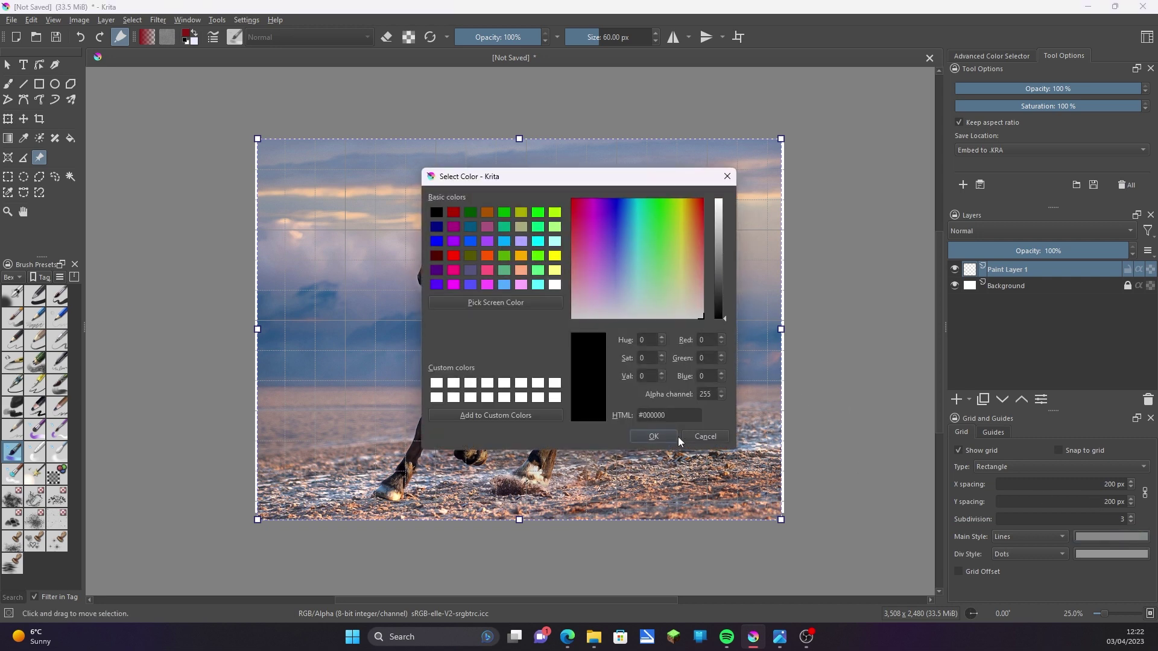
pyautogui.click(670, 438)
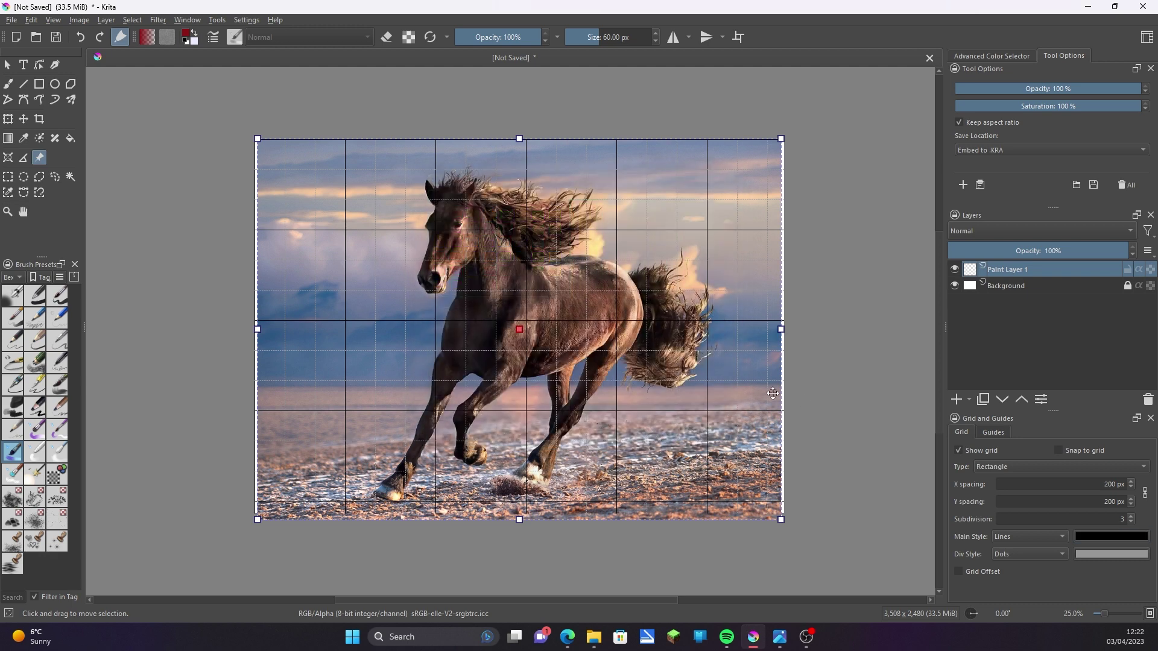
# - Set the main grid line colour to red #ff0000
pyautogui.click(1112, 537)
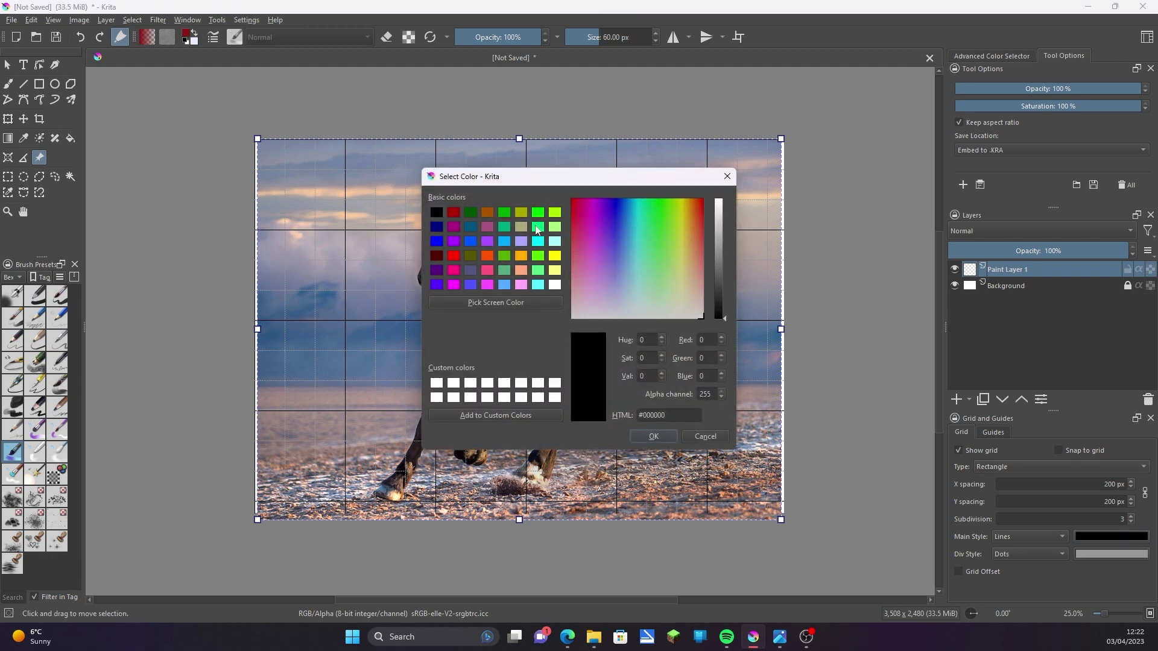
pyautogui.click(454, 256)
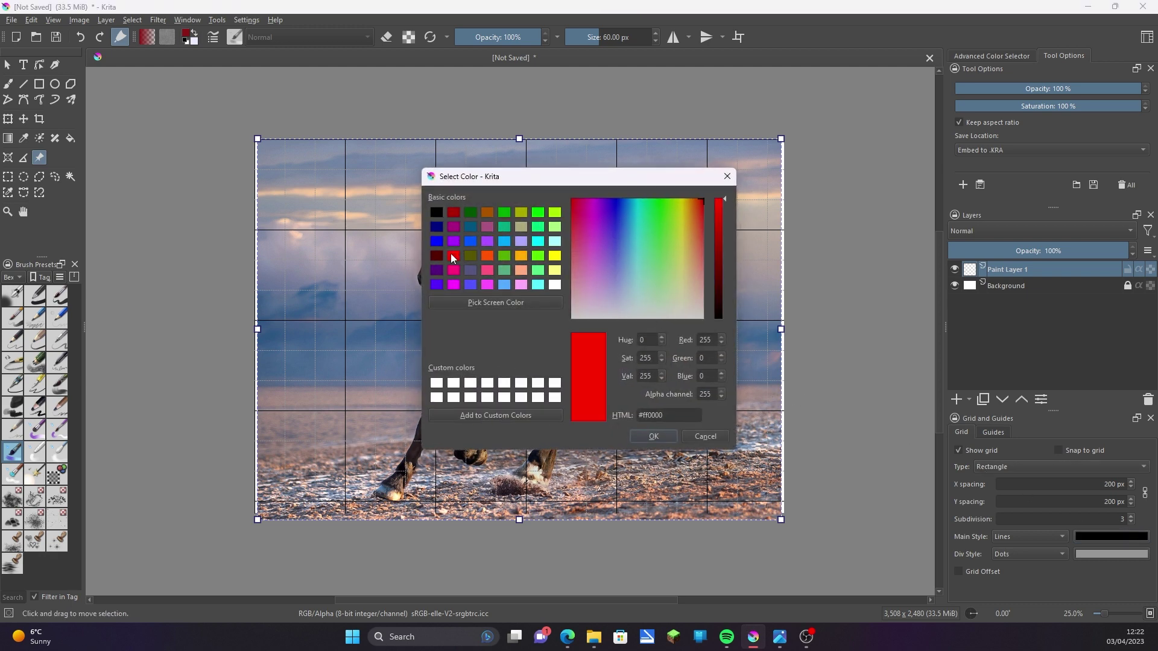
pyautogui.click(653, 437)
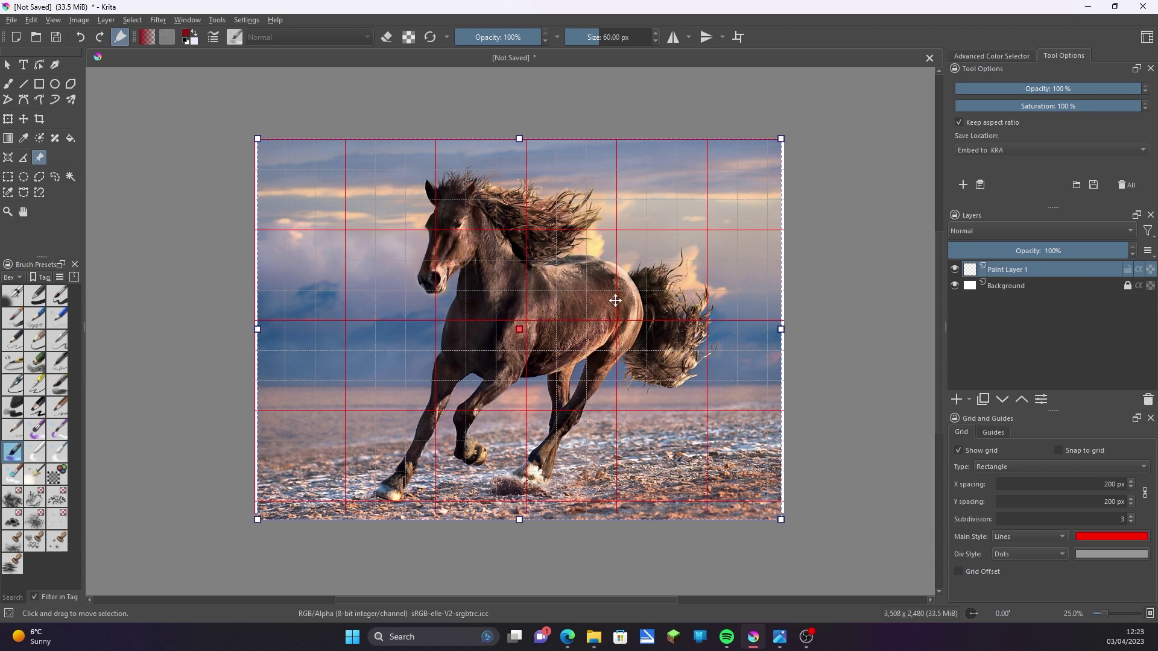
# - Frame the gridded horse in Canvas-Only mode, screenshot it, and return to the full interface
pyautogui.press('Tab')
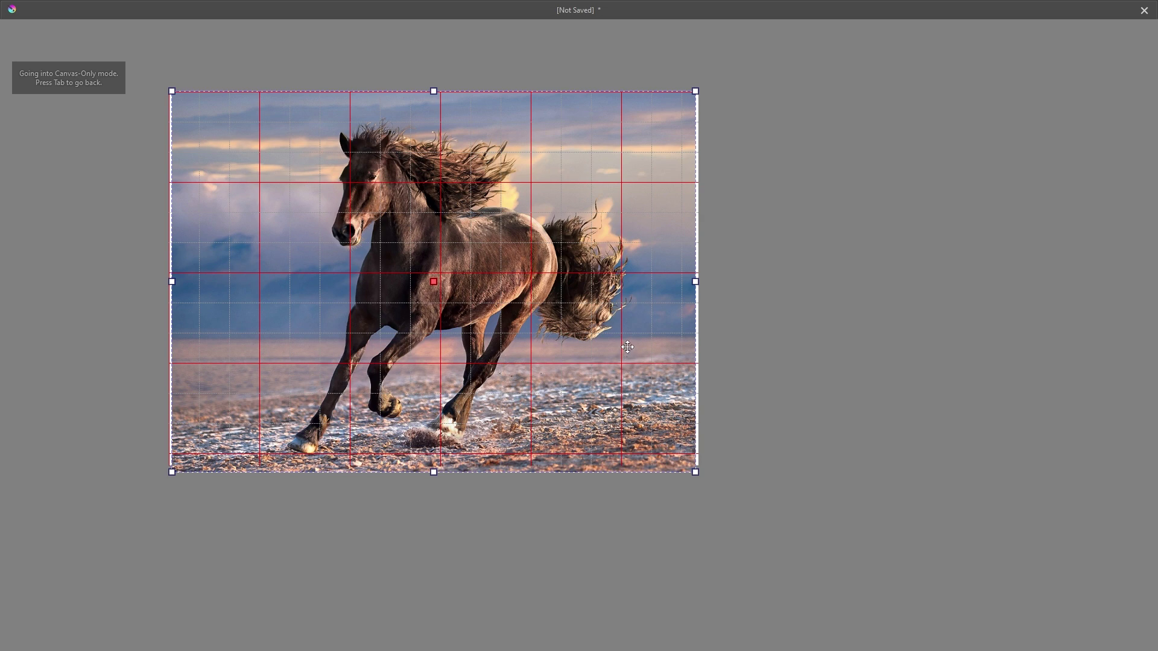
pyautogui.scroll(1, 628, 346)
pyautogui.scroll(1, 624, 336)
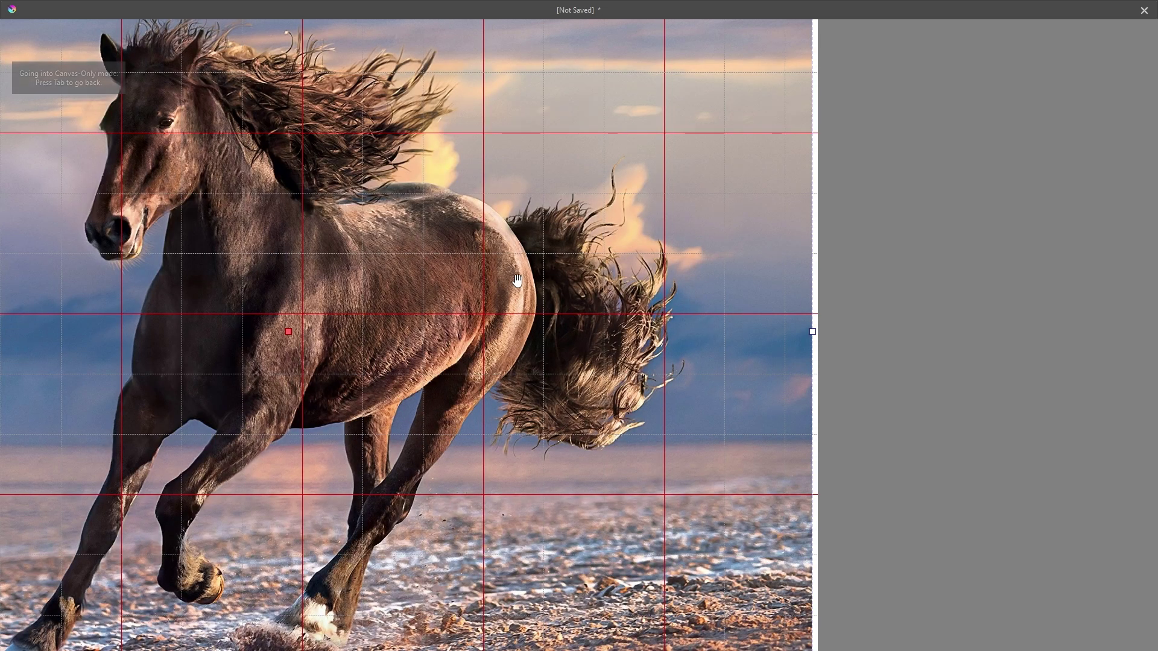
pyautogui.moveTo(516, 281)
pyautogui.mouseDown()
pyautogui.moveTo(593, 312)
pyautogui.moveTo(728, 336)
pyautogui.moveTo(783, 331)
pyautogui.mouseUp()
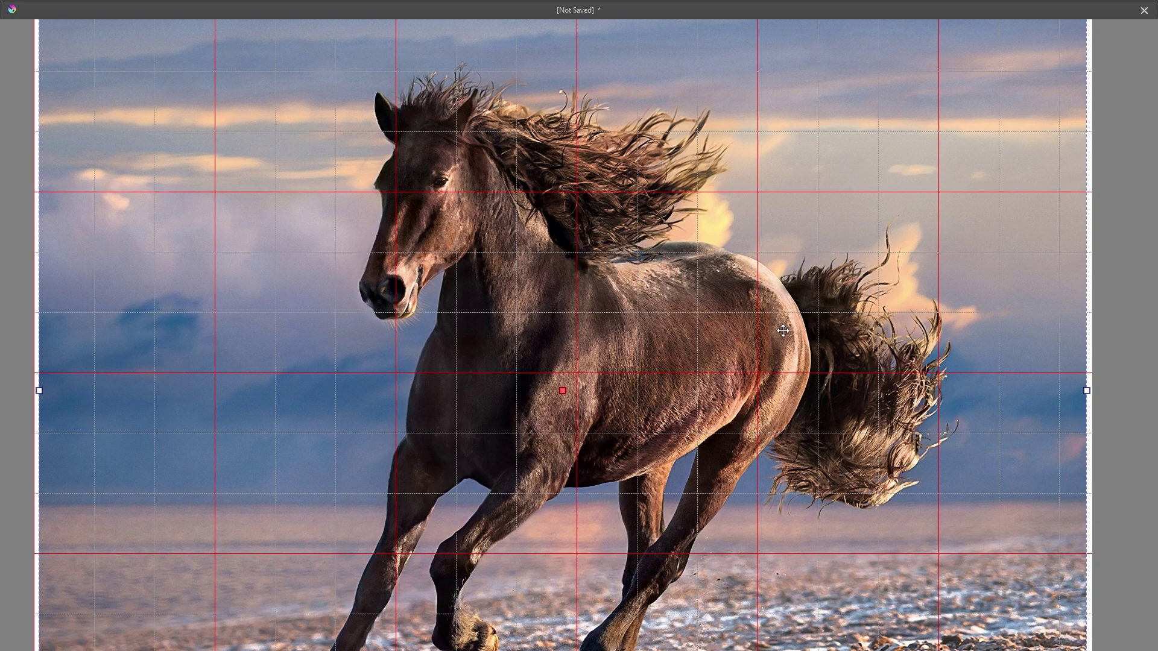
pyautogui.scroll(-2, 784, 331)
pyautogui.moveTo(768, 406); pyautogui.dragTo(748, 367)
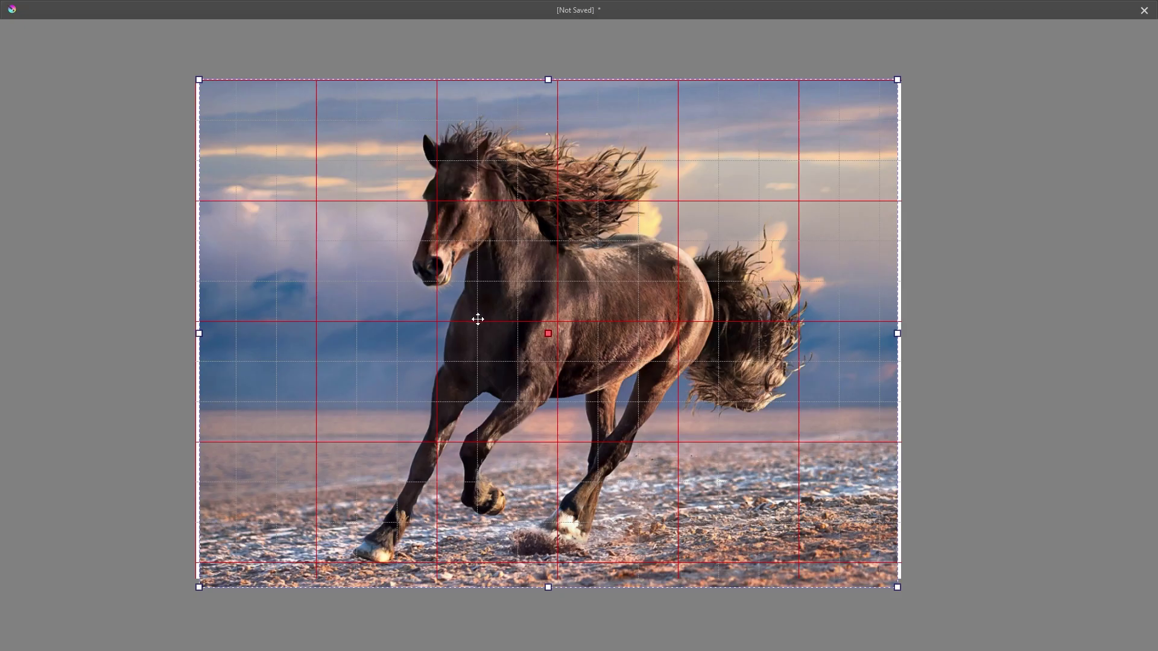
pyautogui.press('Tab')
pyautogui.hotkey('alt', 'Tab')
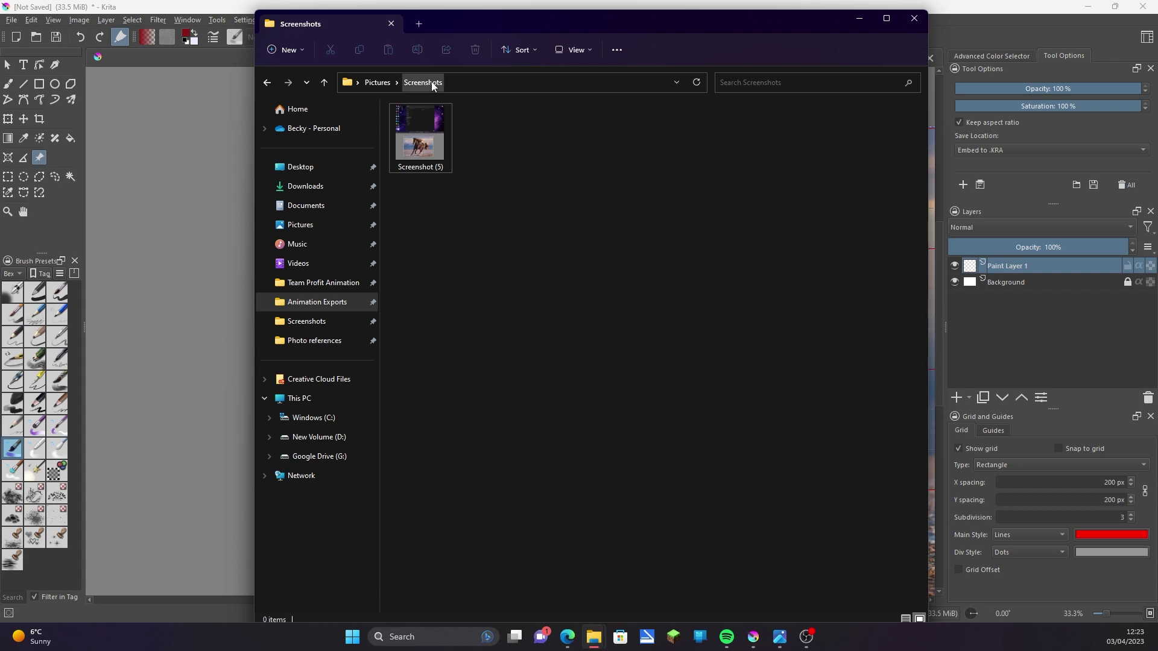
# - Open Screenshot (5) in Photos and crop it to just the gridded horse
pyautogui.doubleClick(437, 149)
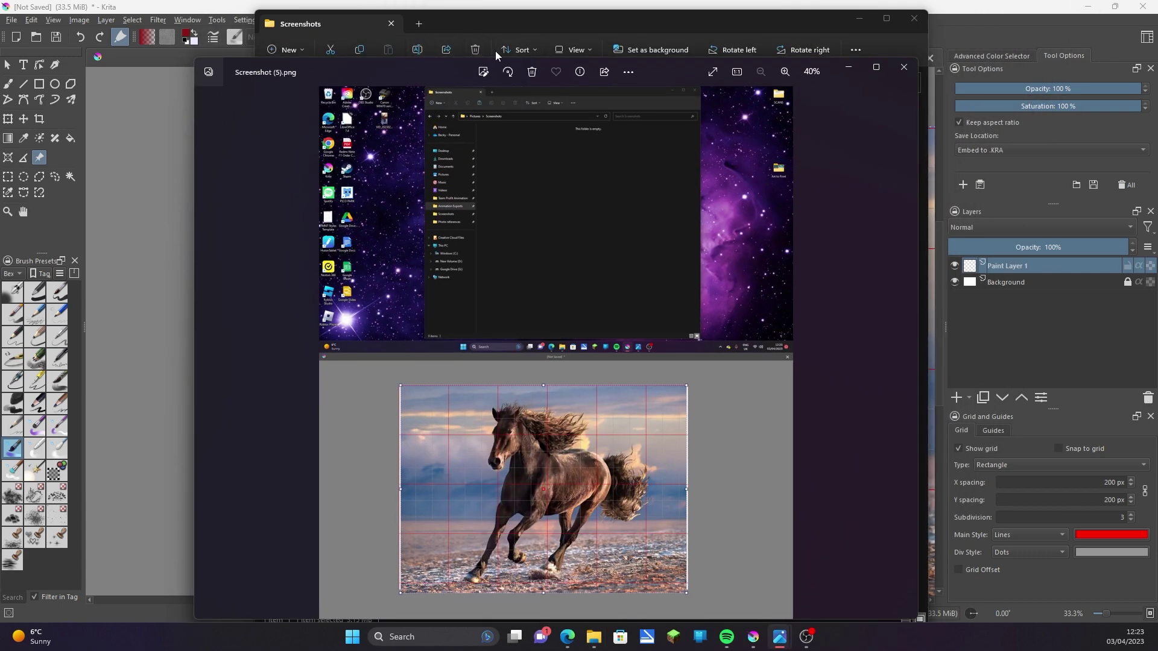
pyautogui.click(484, 71)
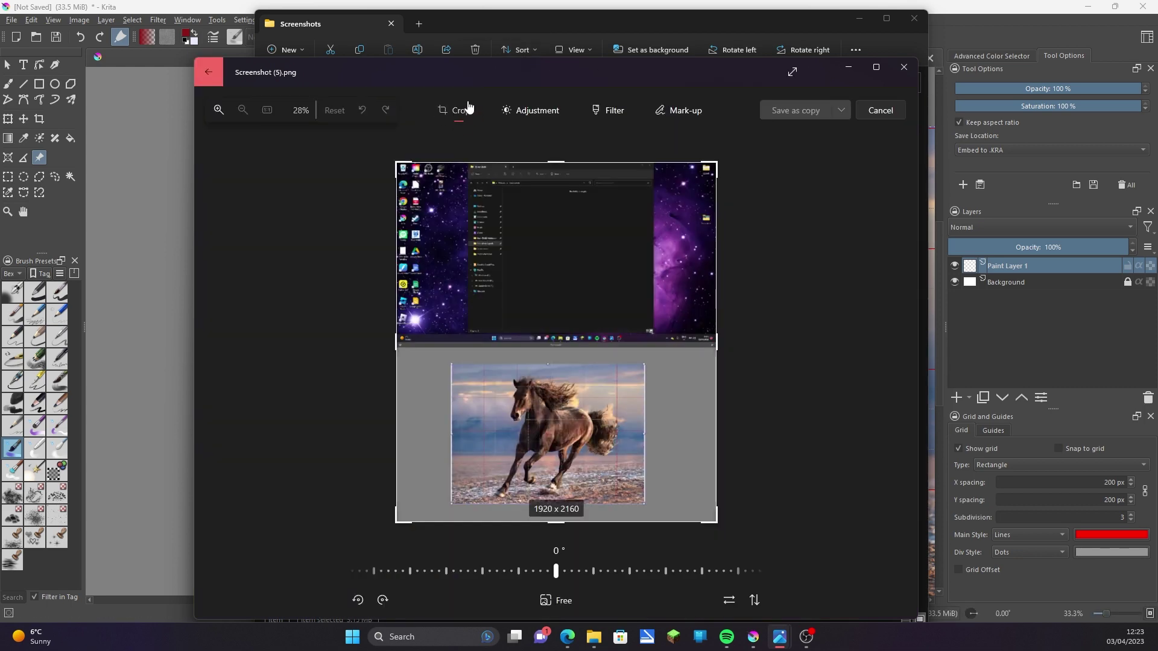
pyautogui.moveTo(556, 164); pyautogui.dragTo(547, 355)
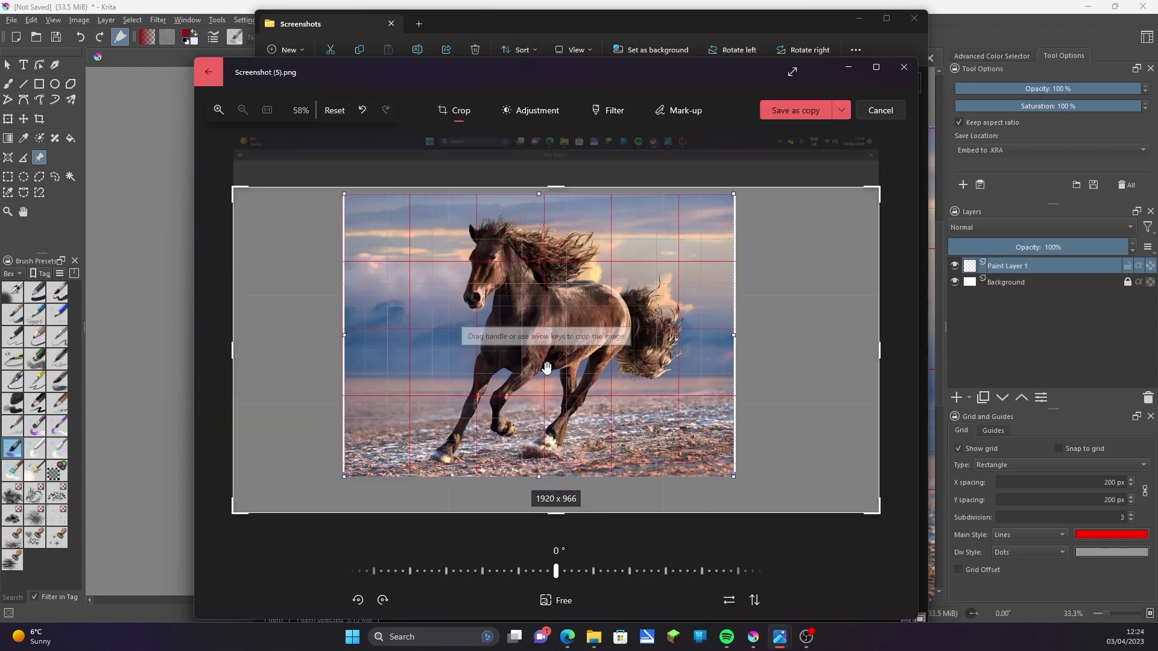
pyautogui.moveTo(226, 343); pyautogui.dragTo(332, 343)
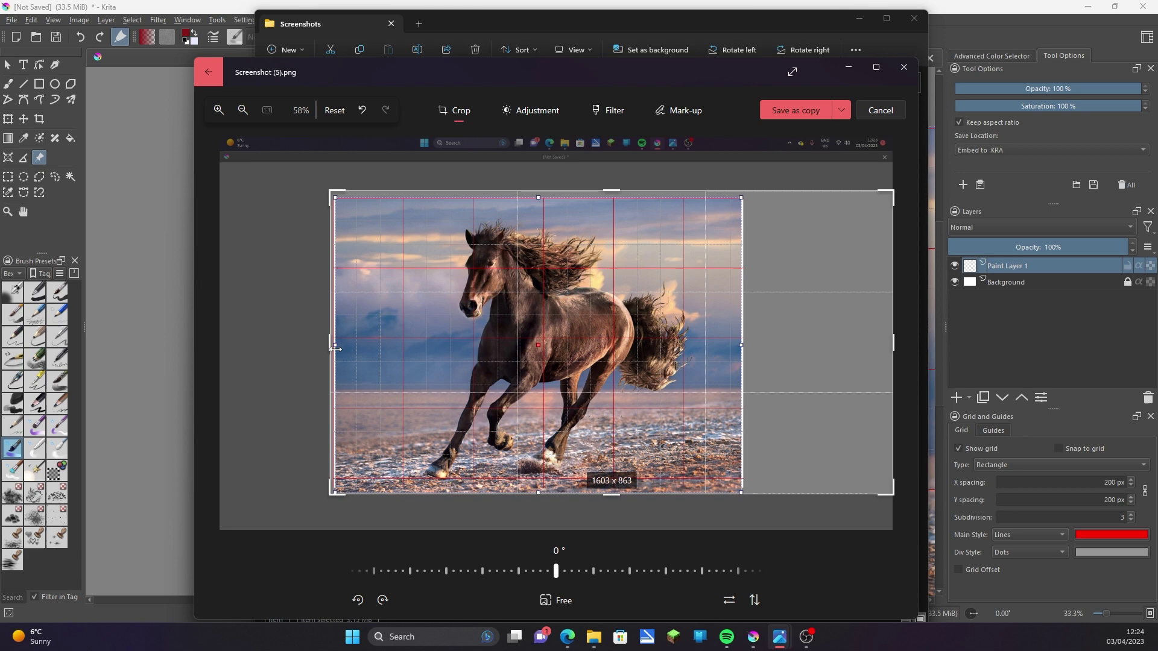
pyautogui.moveTo(894, 342); pyautogui.dragTo(712, 343)
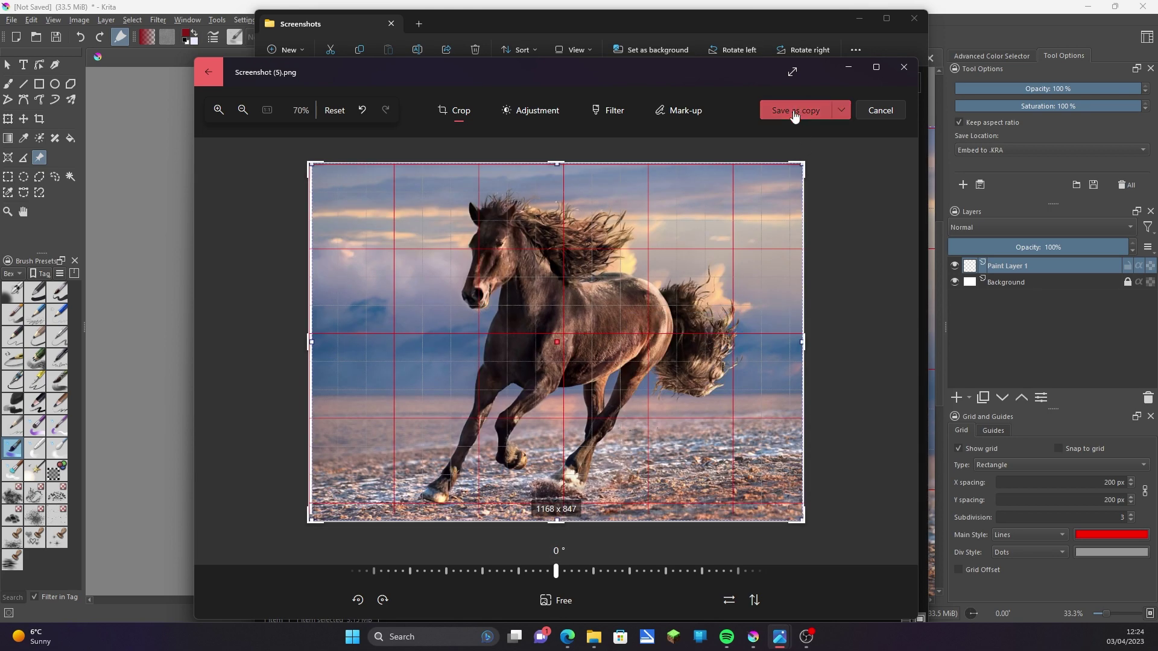
# - Save the cropped image as a JPEG copy named 'Horse ref pic with grid'
pyautogui.click(794, 111)
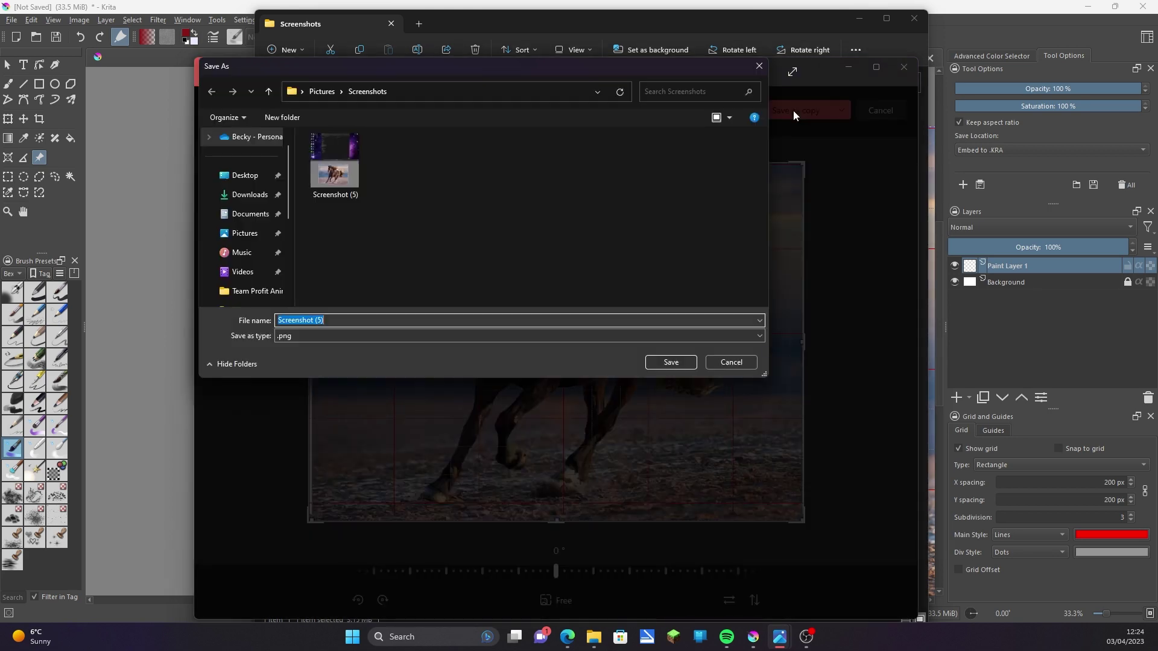
pyautogui.click(317, 335)
pyautogui.click(296, 365)
pyautogui.write('H')
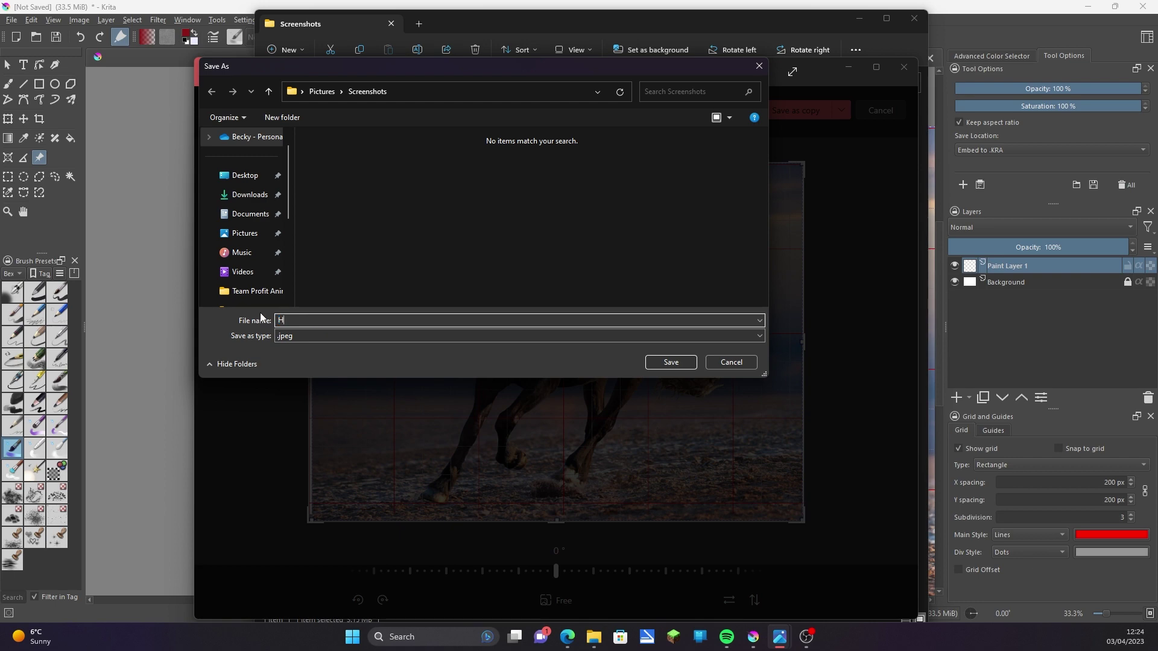
pyautogui.write('orse ref pic with grid')
pyautogui.press('Return')
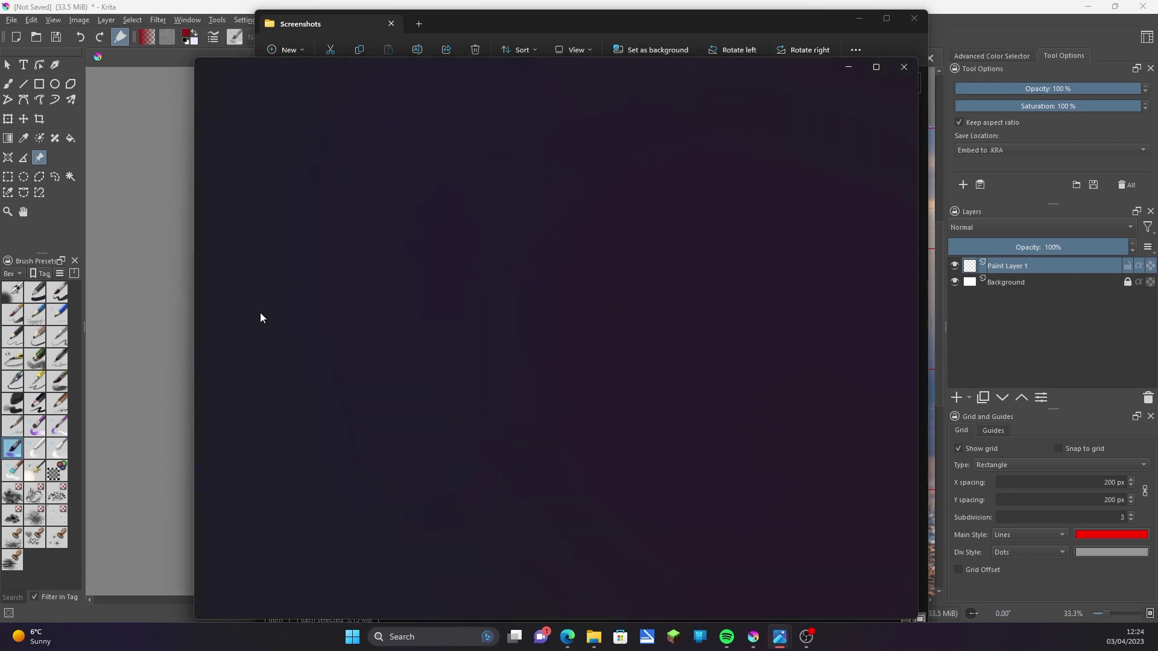
# - Close the Screenshots folder and photo viewer, then shrink the horse photo and move it off-canvas top-left
pyautogui.click(859, 18)
pyautogui.click(848, 67)
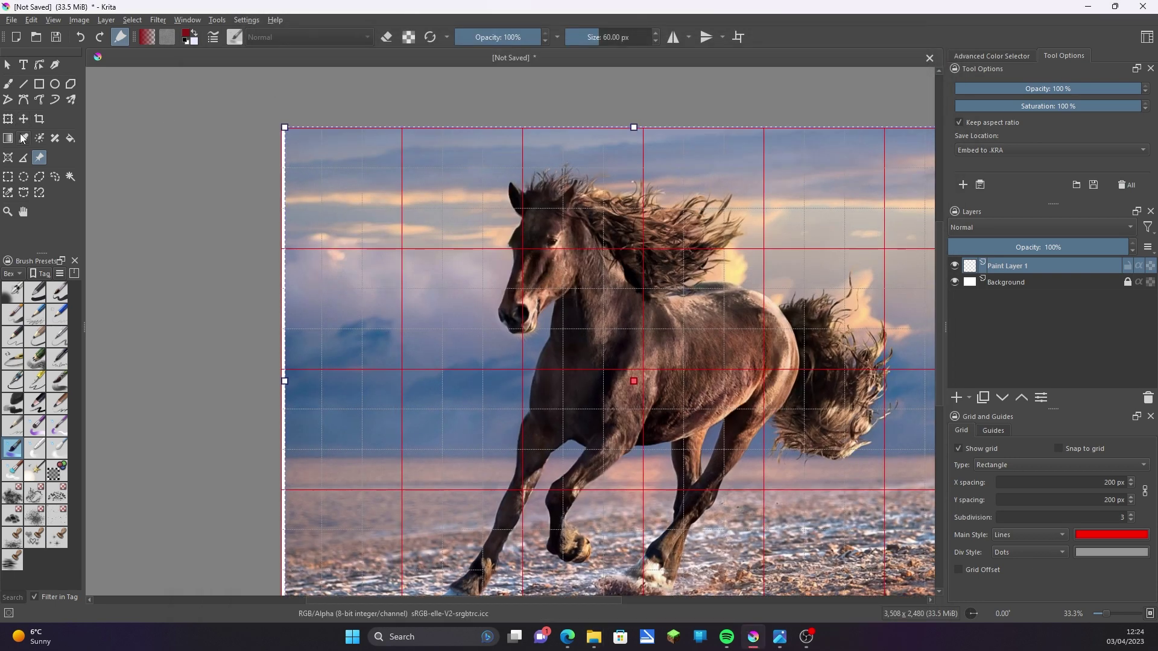
pyautogui.moveTo(284, 127)
pyautogui.mouseDown()
pyautogui.moveTo(641, 388)
pyautogui.moveTo(91, 162)
pyautogui.moveTo(290, 305)
pyautogui.mouseUp()
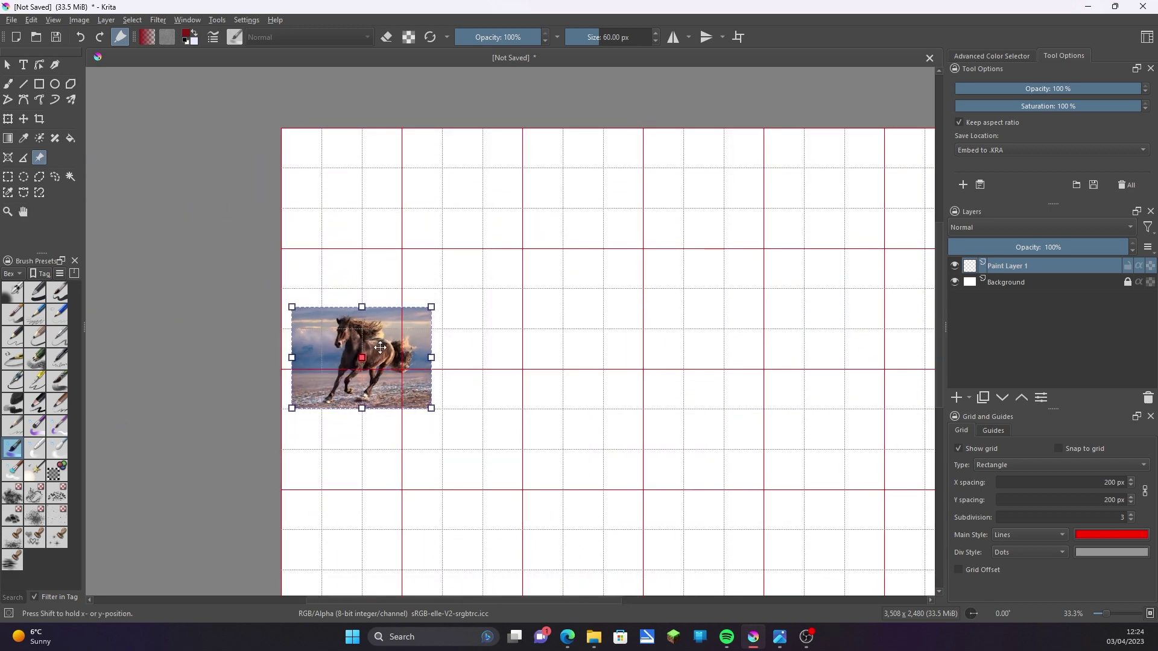
pyautogui.moveTo(376, 343); pyautogui.dragTo(205, 132)
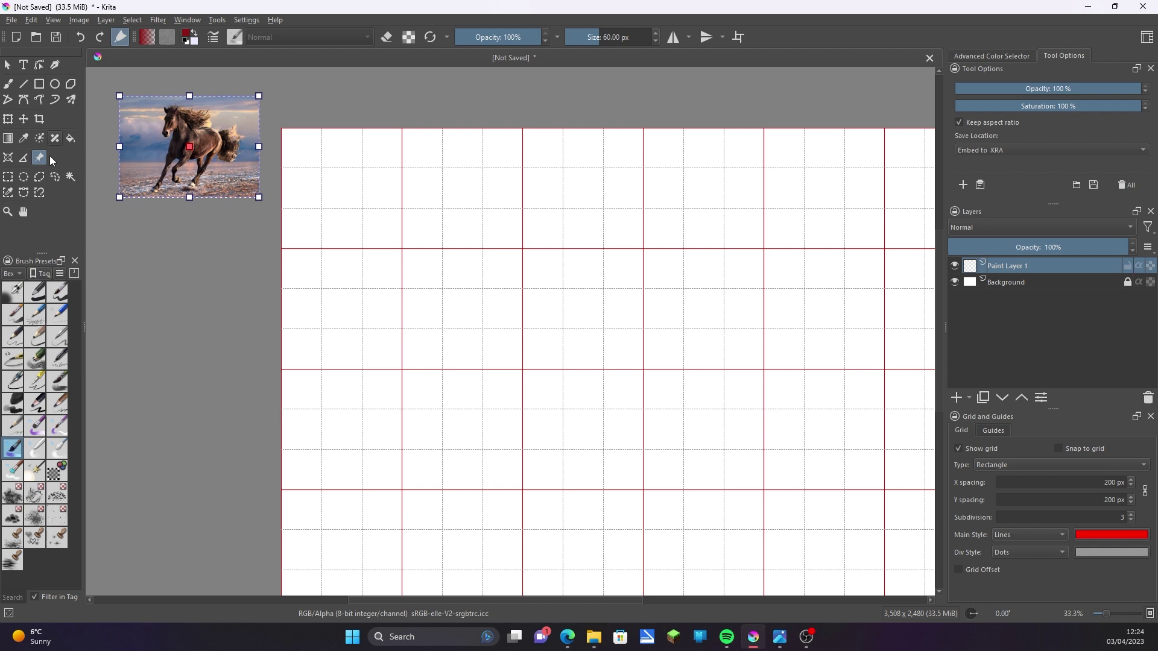
# - Pin 'Horse ref pic with grid' from Pictures > Screenshots and place it left of the canvas
pyautogui.click(962, 184)
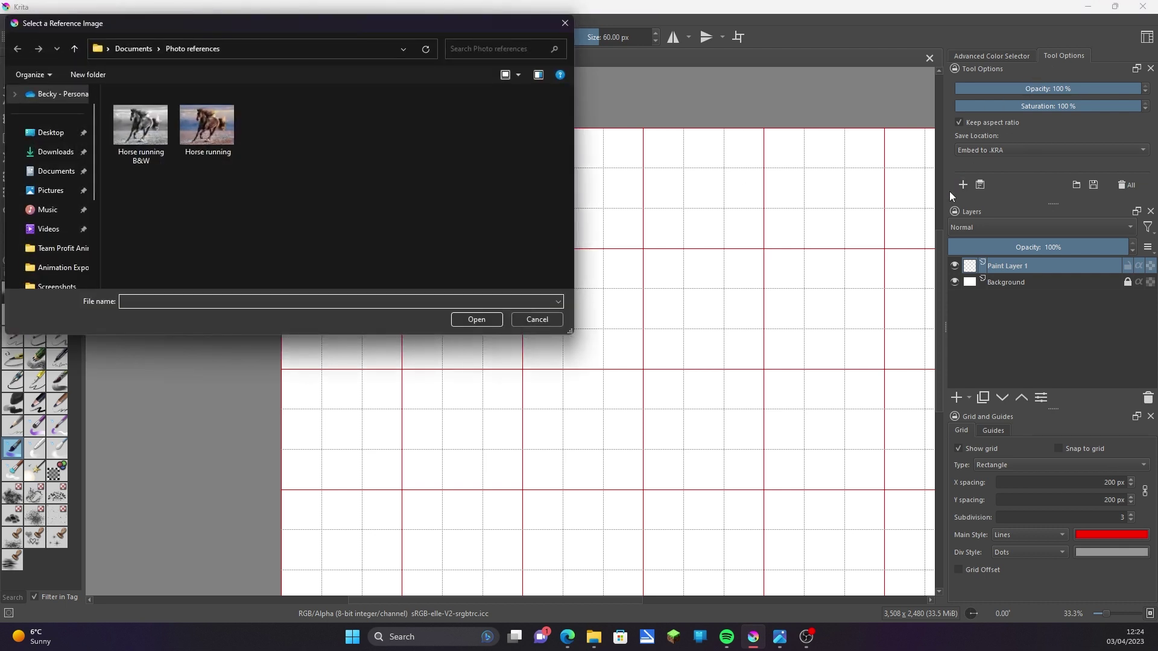
pyautogui.click(73, 192)
pyautogui.doubleClick(347, 138)
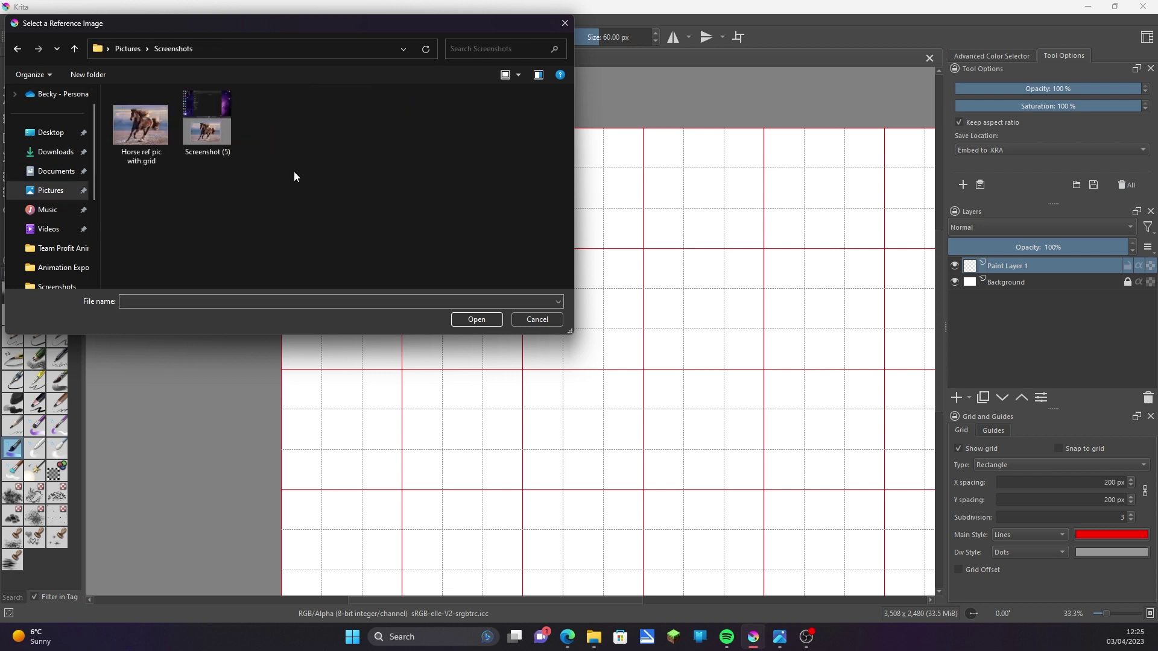
pyautogui.doubleClick(136, 142)
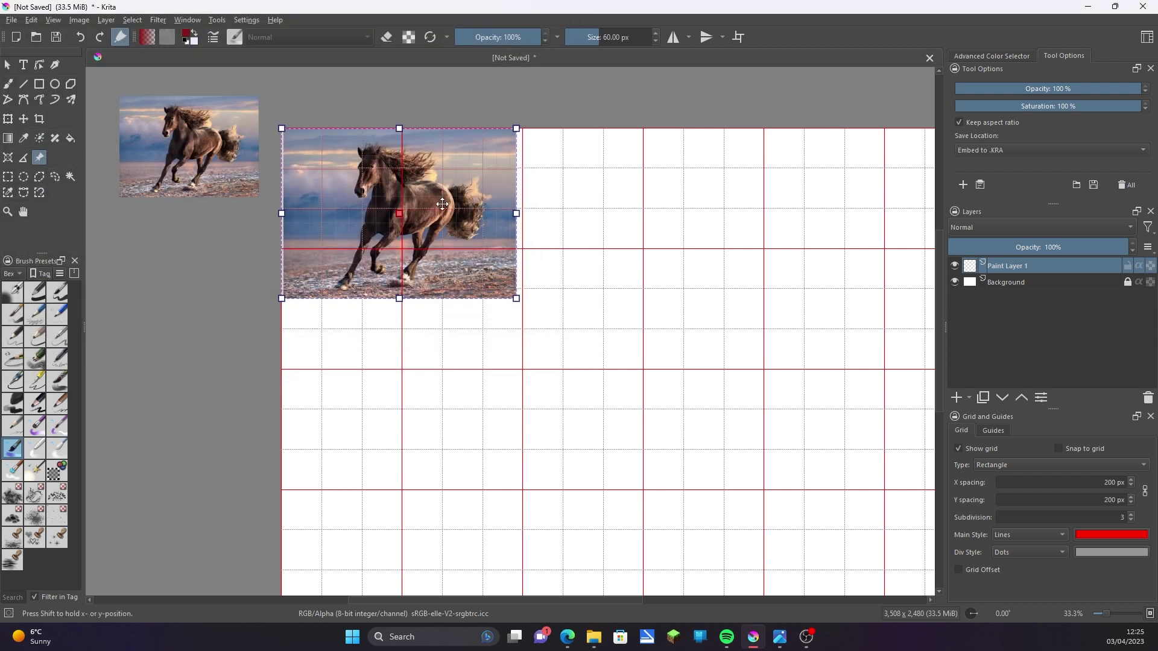
pyautogui.moveTo(443, 206); pyautogui.dragTo(231, 280)
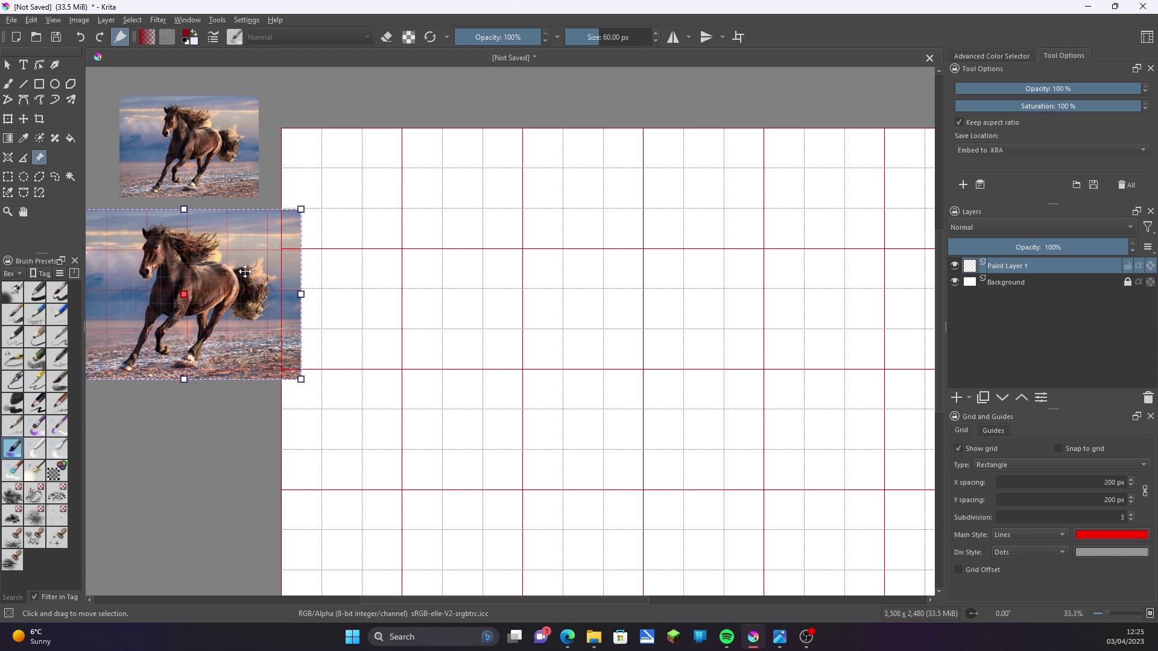
pyautogui.keyDown('ctrl'); pyautogui.scroll(-2, 238, 274); pyautogui.keyUp('ctrl')
pyautogui.moveTo(303, 271); pyautogui.dragTo(250, 268)
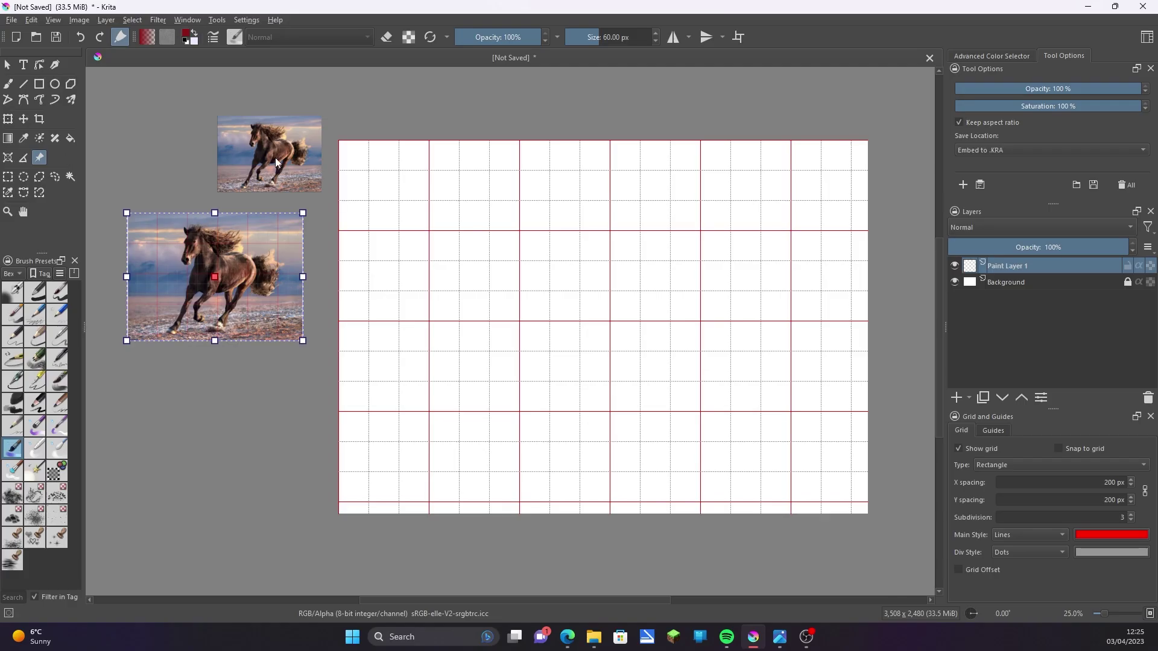
# - Delete the small duplicate horse image and nudge the gridded horse reference upward, left of the canvas
pyautogui.click(275, 157)
pyautogui.press('Delete')
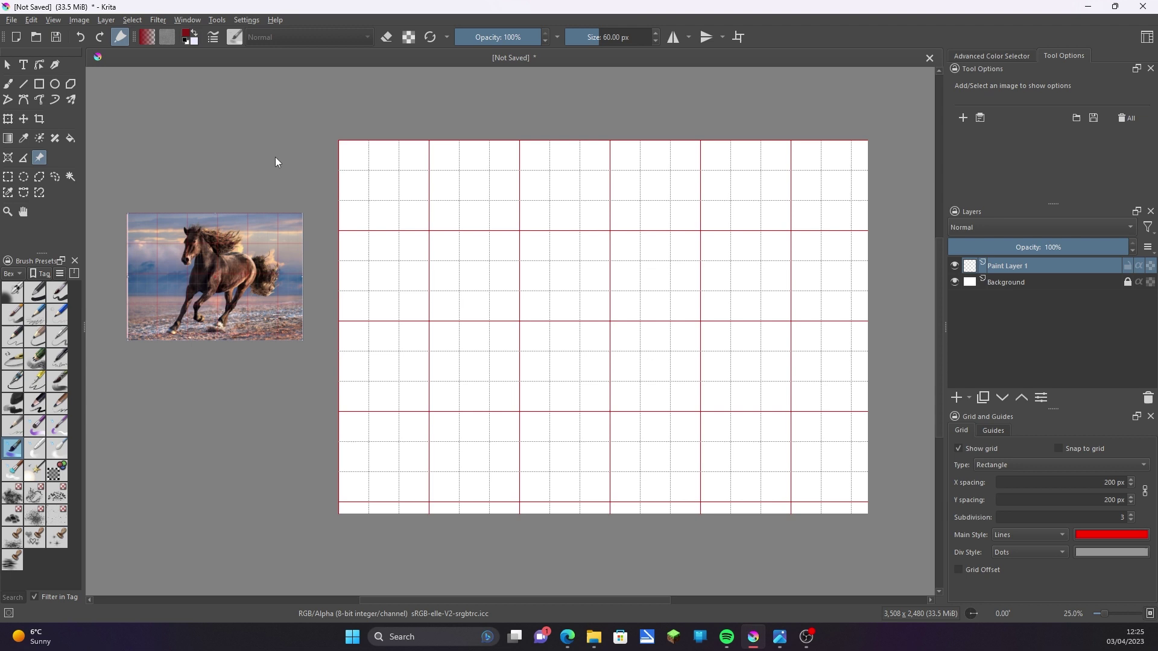
pyautogui.click(251, 266)
pyautogui.moveTo(252, 265); pyautogui.dragTo(257, 221)
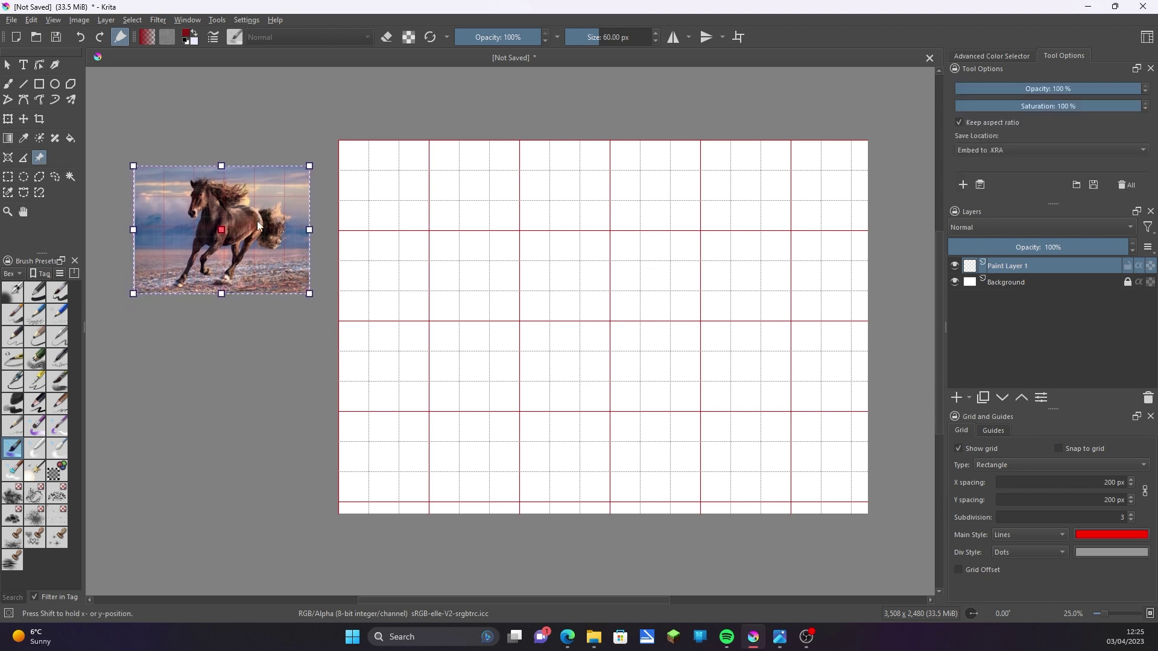